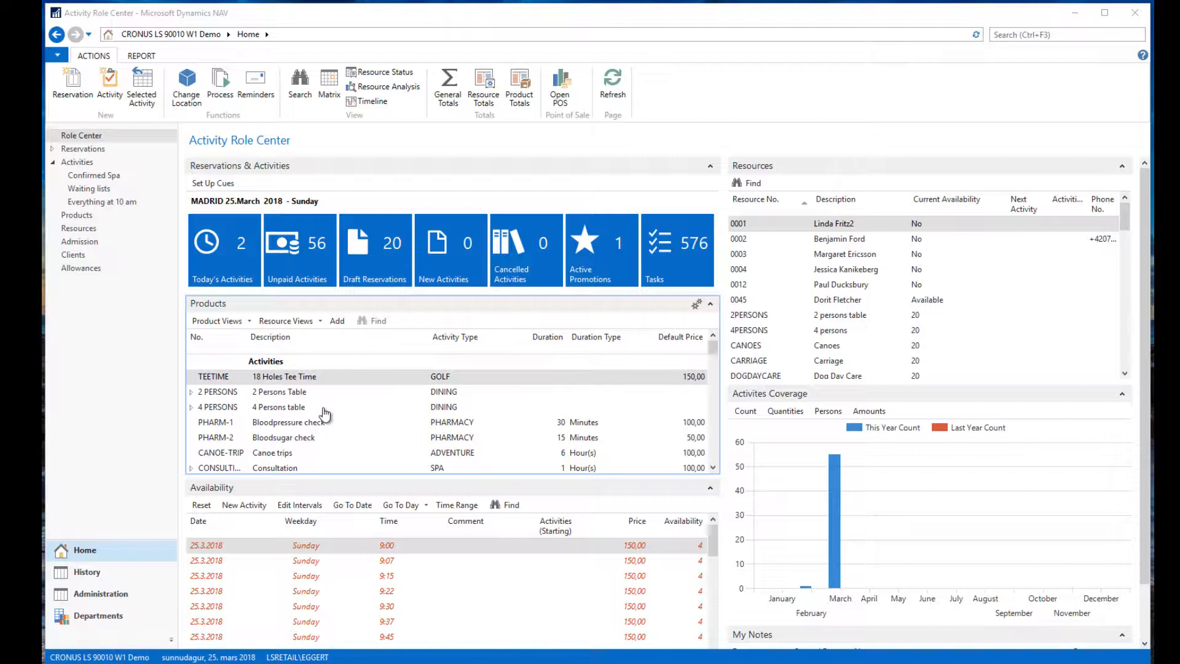
Step: Select the 18 Holes Tee Time product and enlarge its availability list by shrinking Products and collapsing Reservations & Activities
left_click(282, 378)
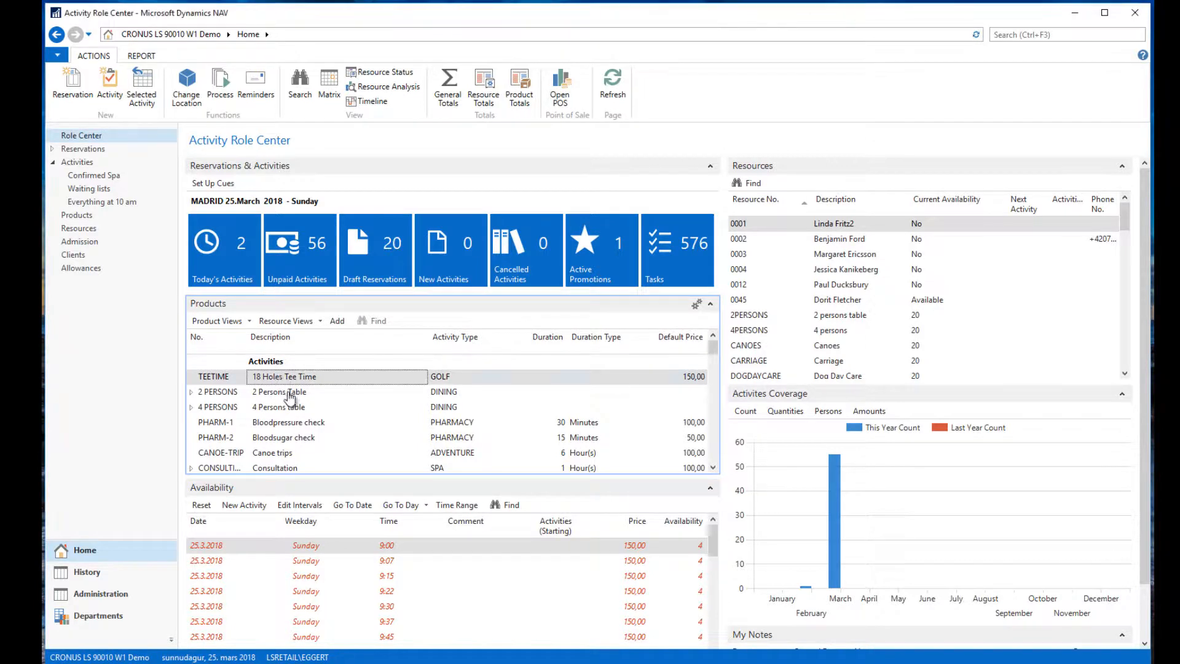
scroll(340, 563, "down", 3)
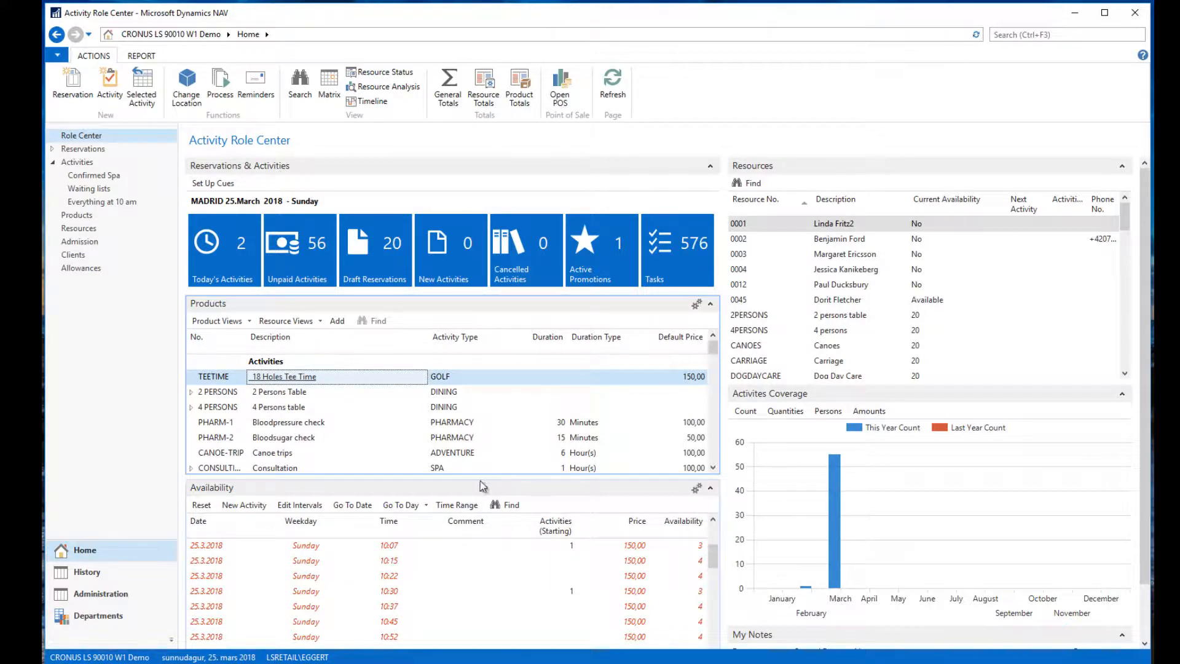
left_click_drag(477, 477, 461, 432)
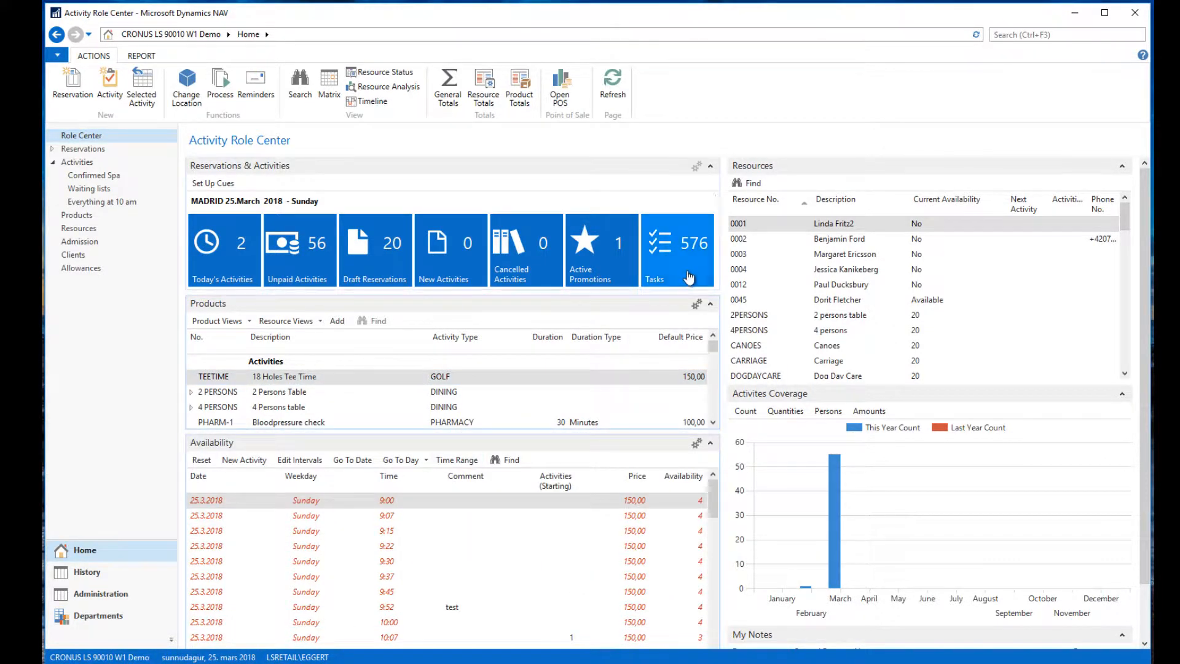
left_click(711, 167)
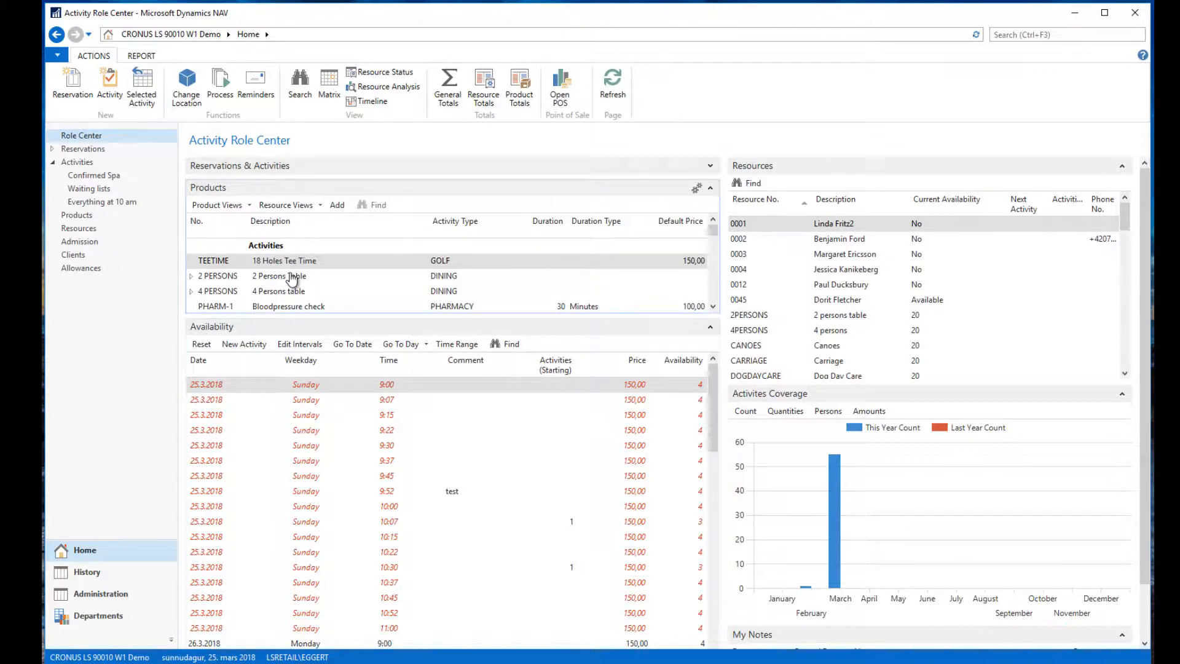
Step: Jump the tee time availability list to next Wednesday, 28.3.2018
scroll(354, 507, "down", 5)
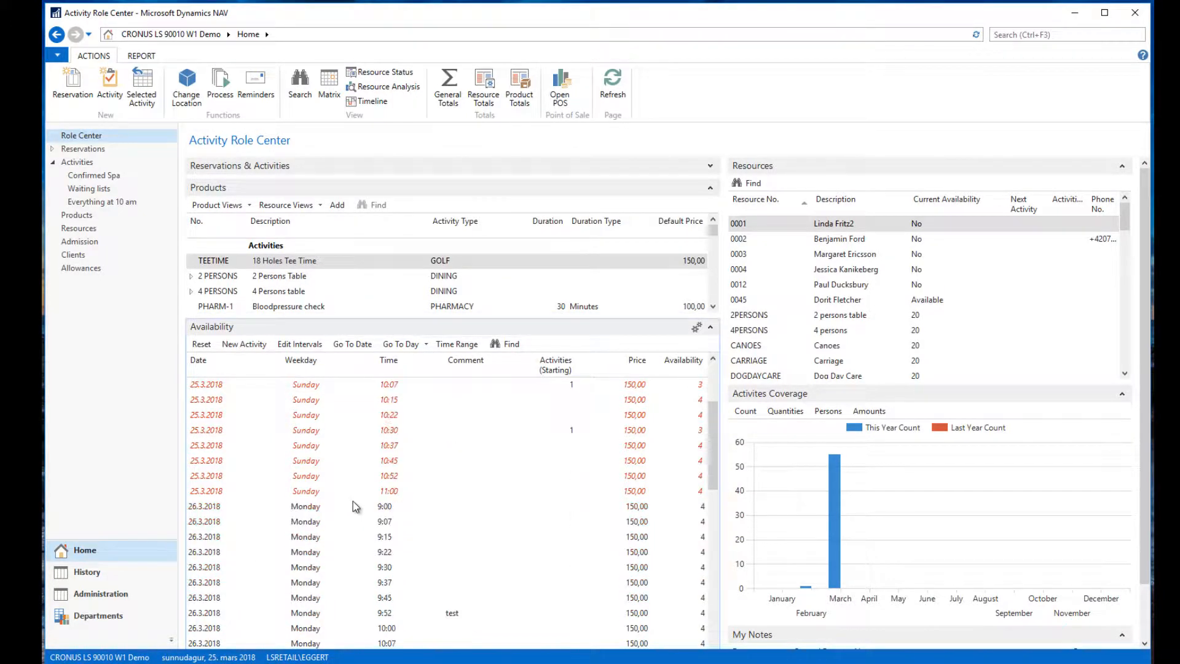
scroll(353, 506, "down", 6)
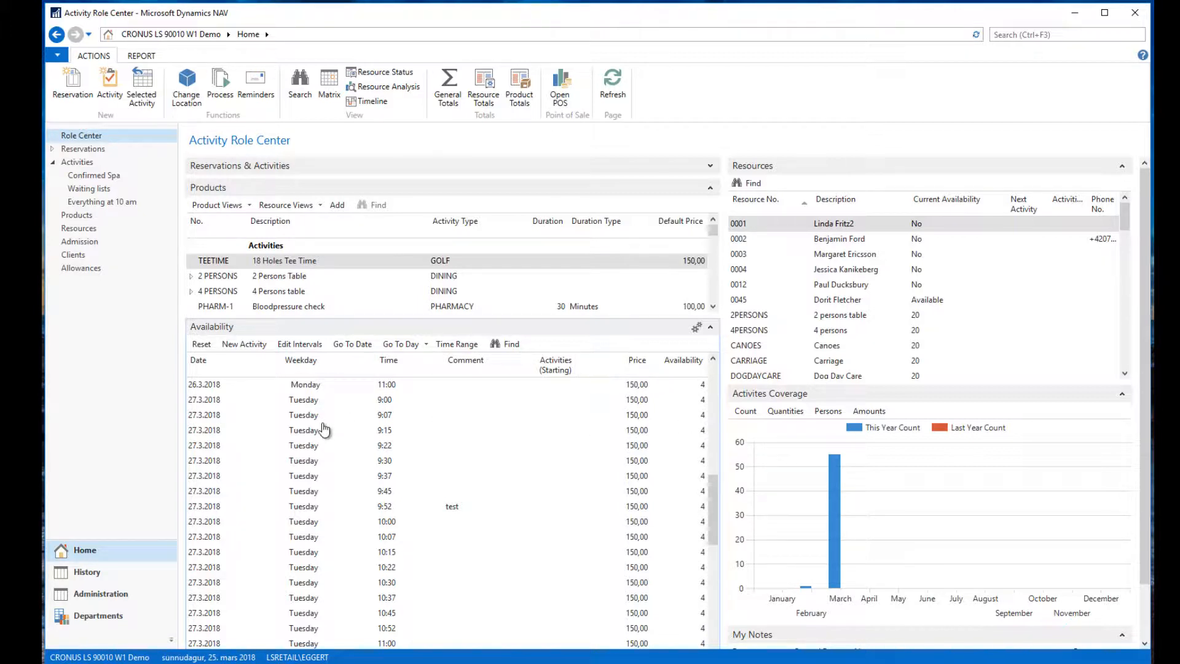
scroll(277, 417, "up", 8)
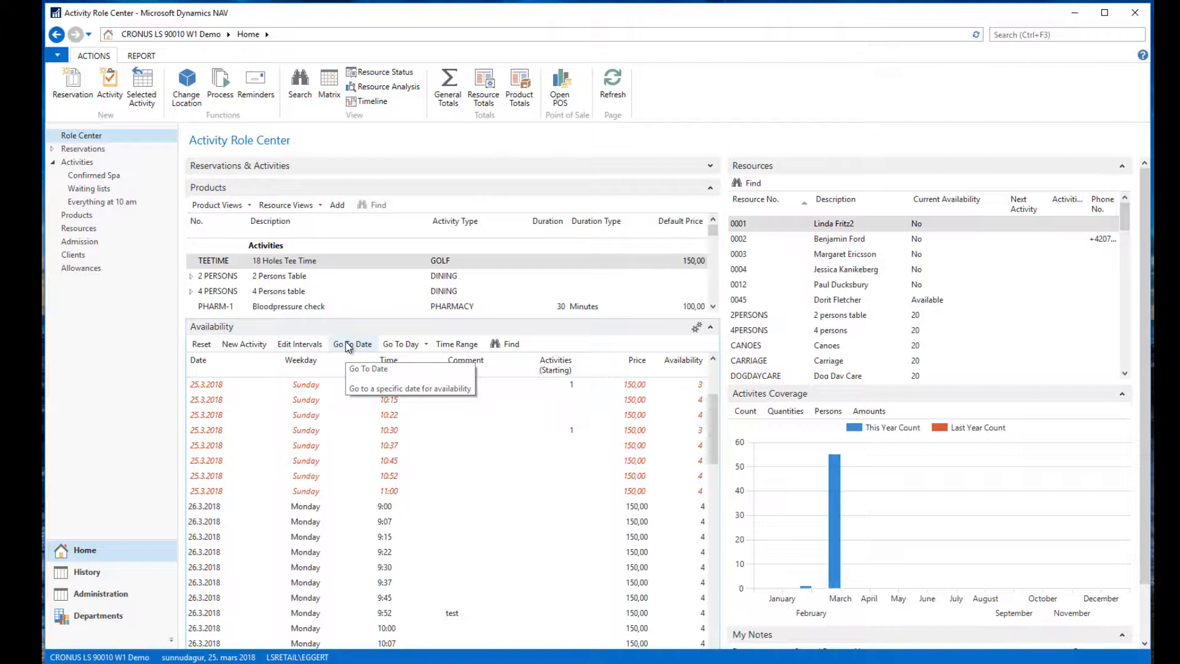
left_click(428, 347)
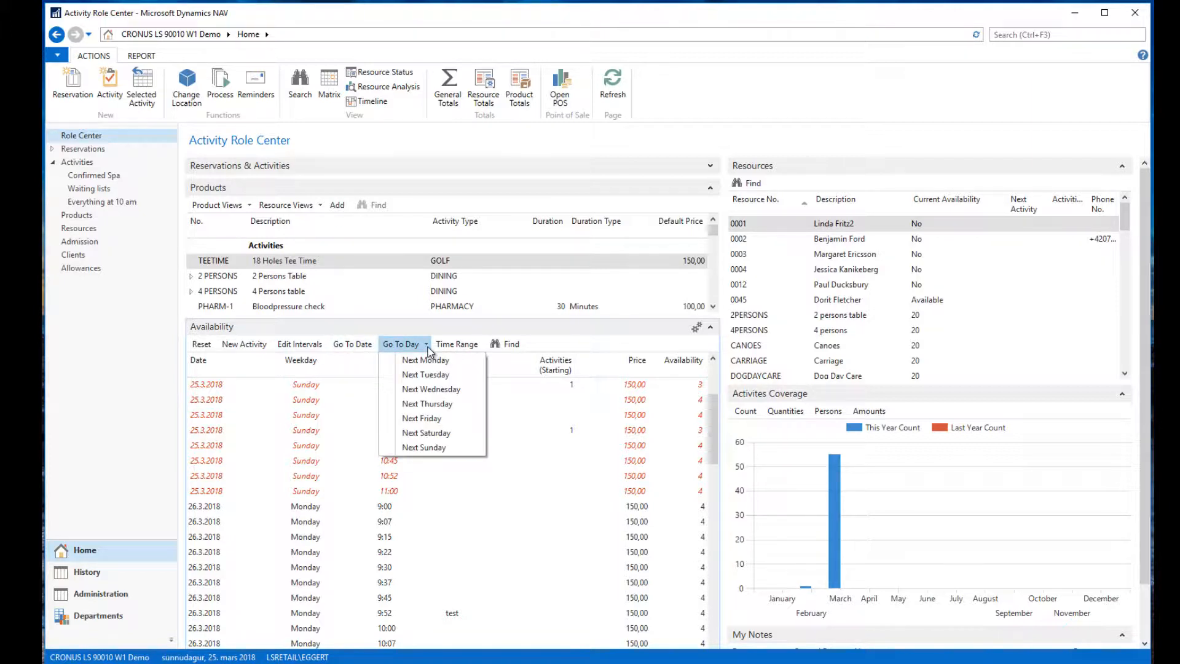
left_click(435, 396)
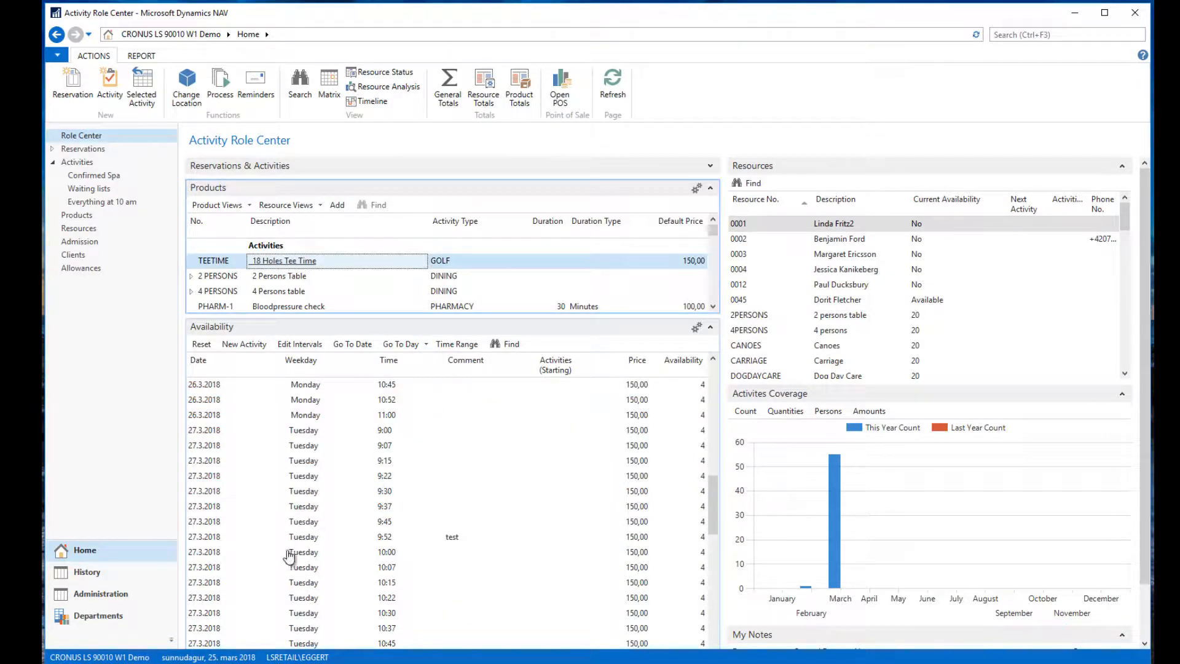
scroll(307, 486, "down", 5)
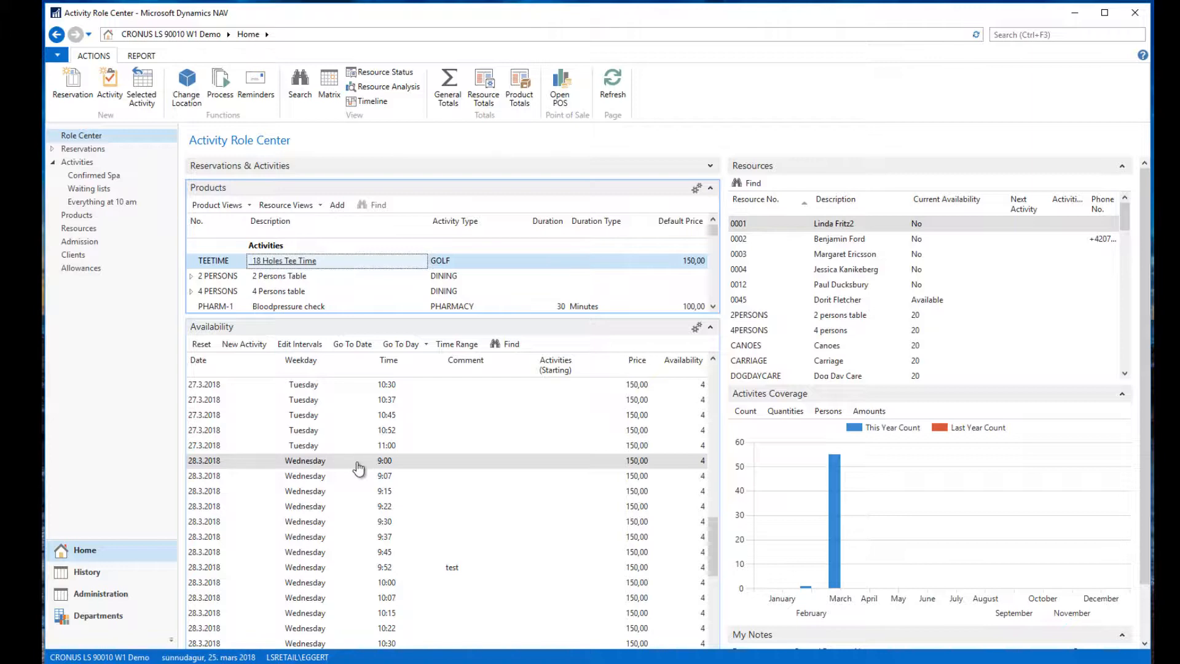
scroll(358, 469, "down", 1)
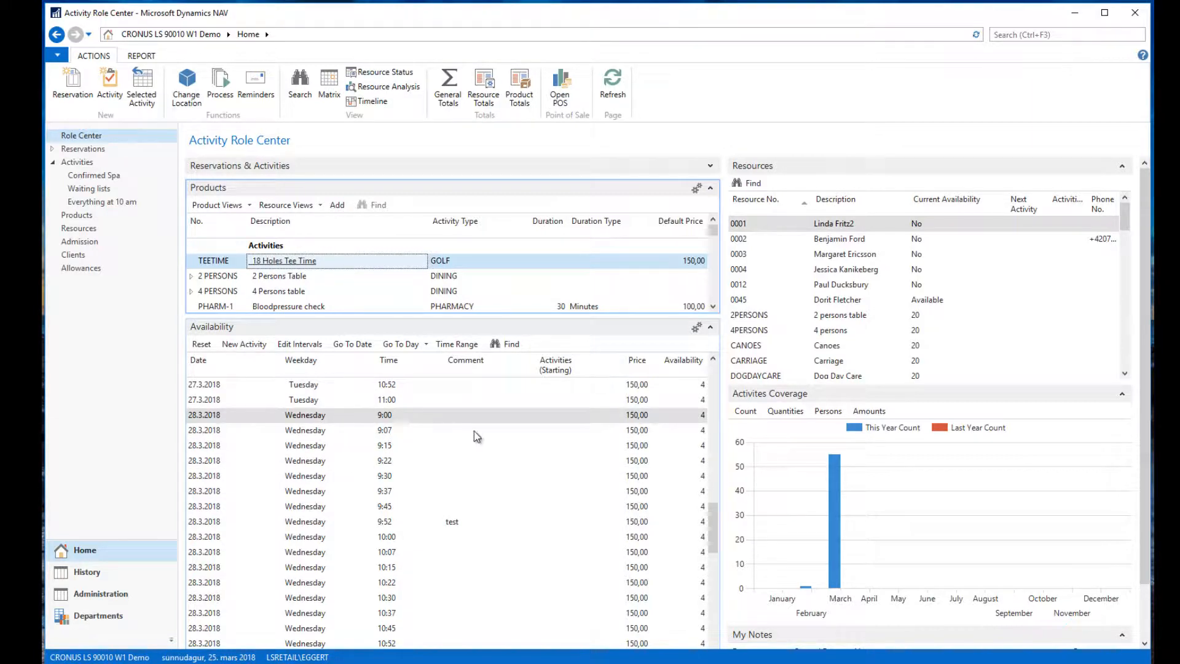
Step: Create a new activity in the Wednesday 28.3.2018 9:22 slot for the fourth client listed in the client search
left_click(384, 445)
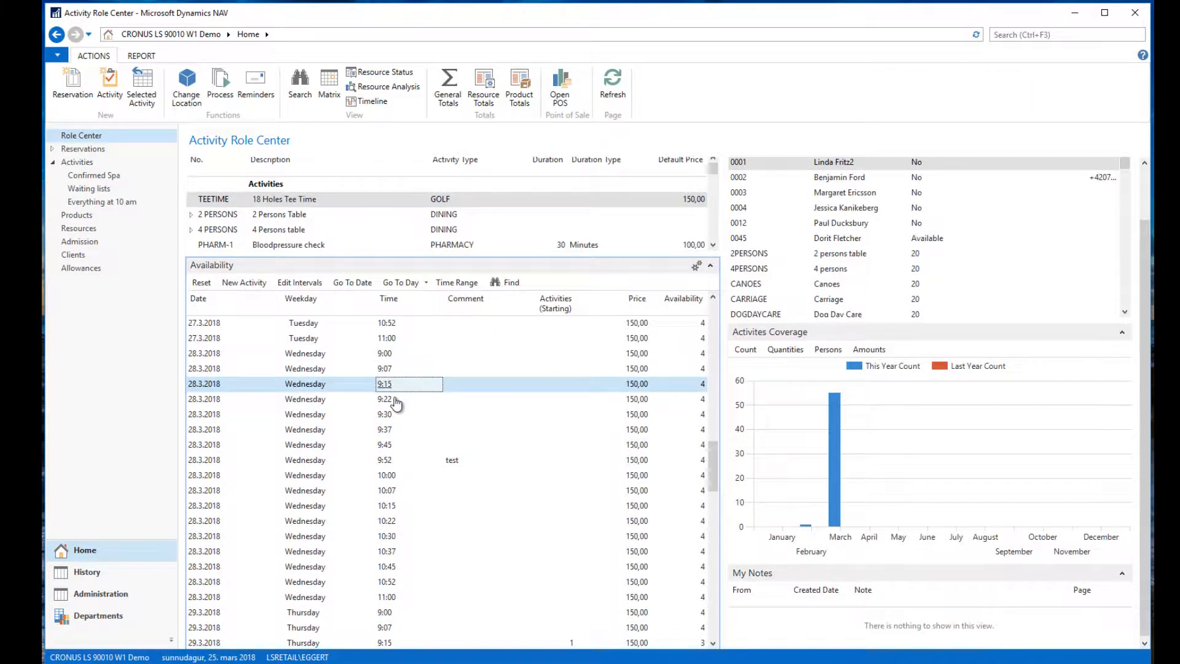
left_click(395, 403)
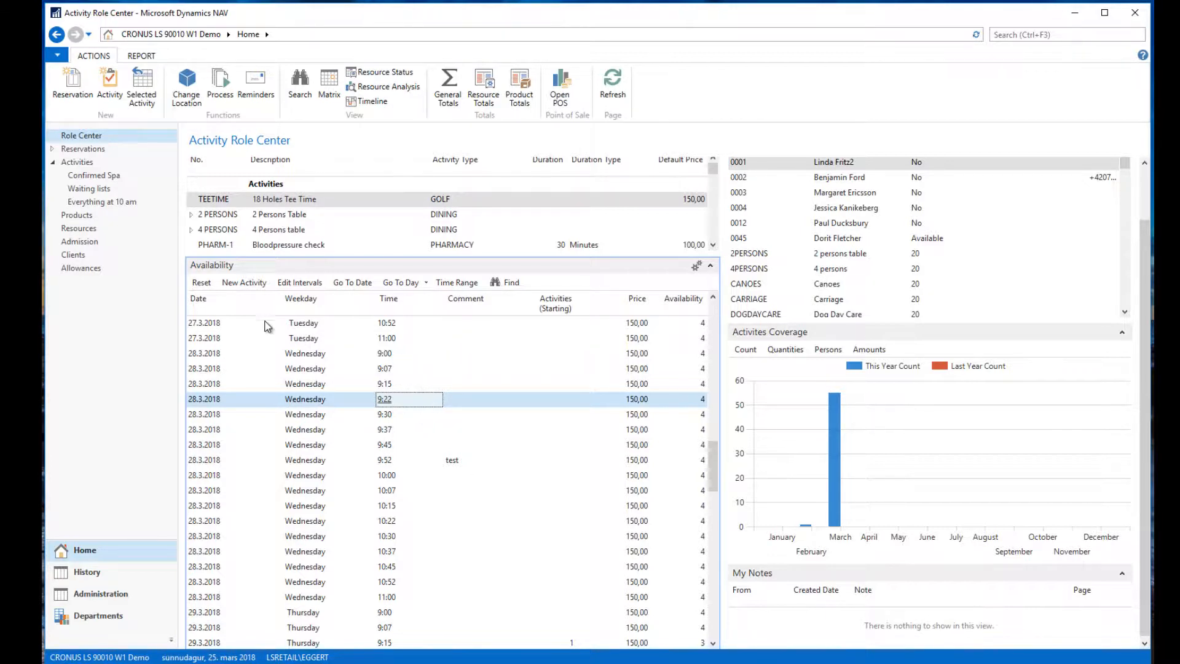
left_click(249, 286)
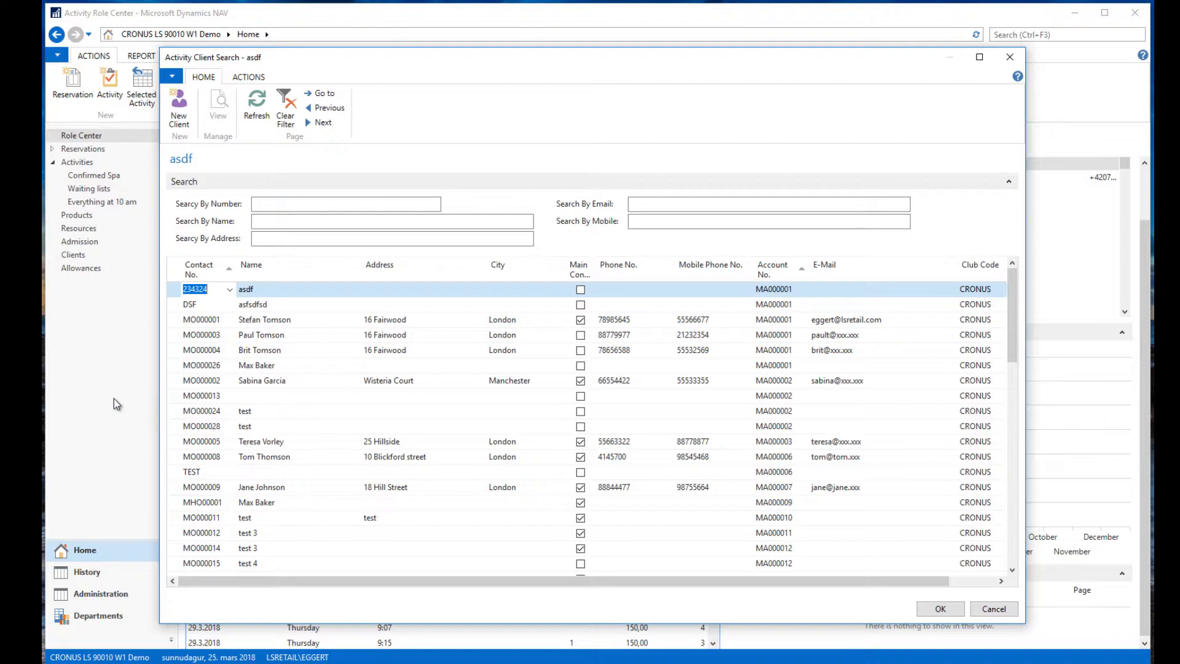
left_click(235, 334)
left_click(941, 609)
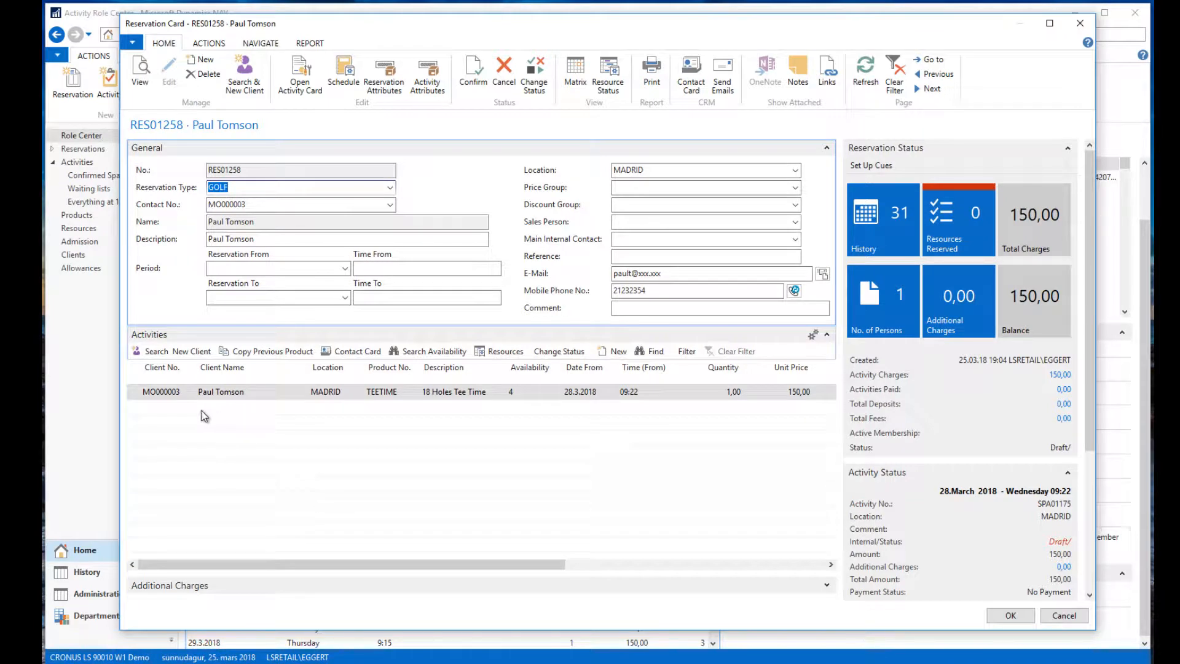
Step: Add a second player to the reservation by entering the guest's name and copying the previous product to that line
left_click(226, 418)
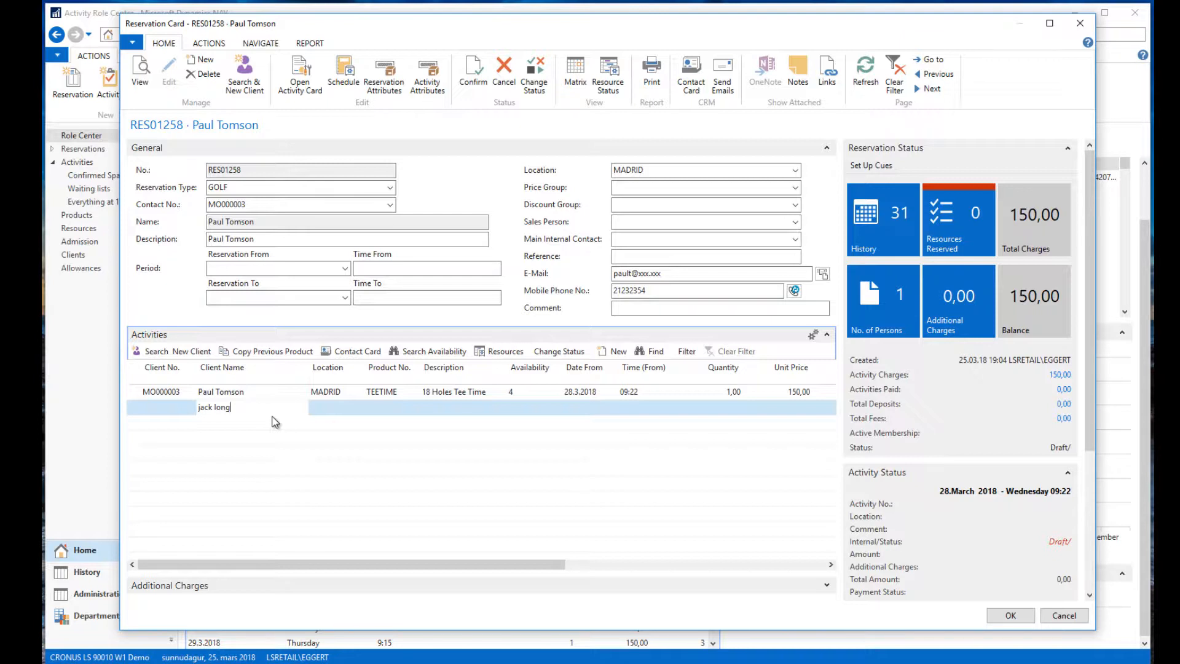
key("Tab")
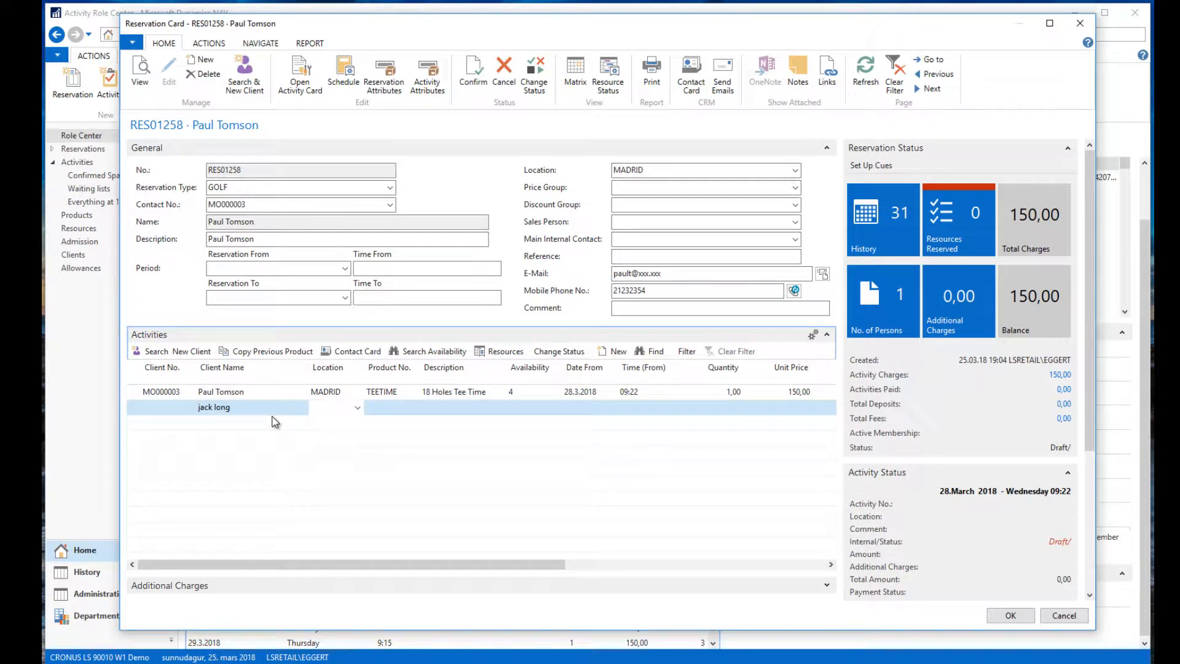
left_click(273, 351)
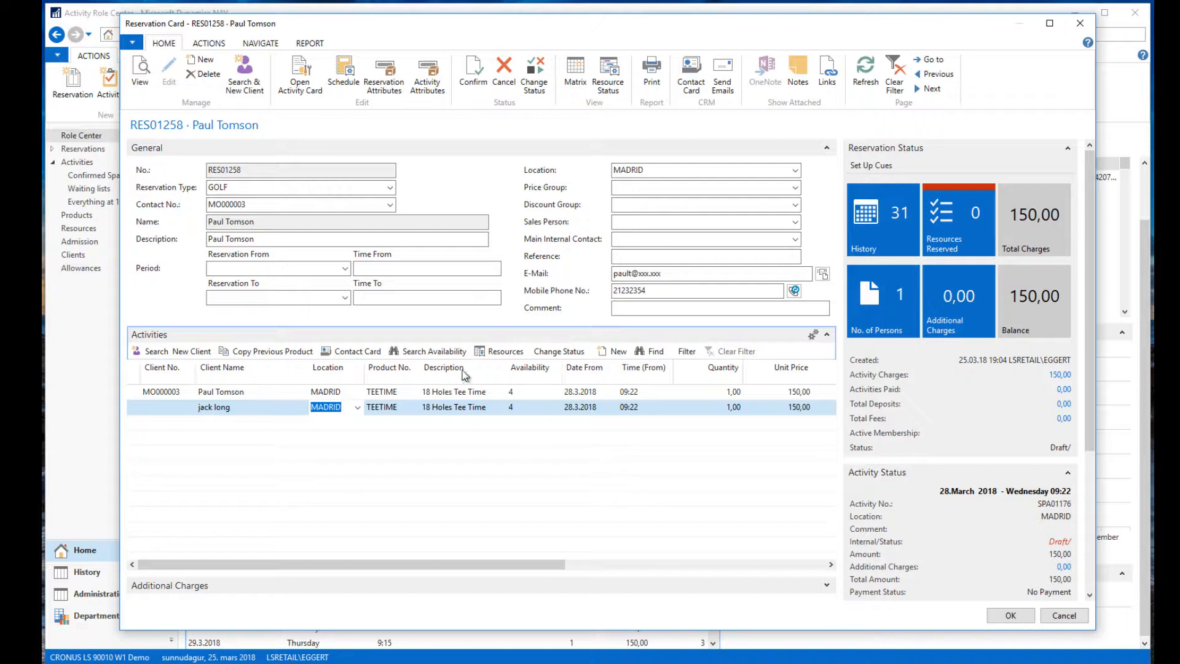
Step: Confirm the golf reservation and close its reservation card
left_click(473, 76)
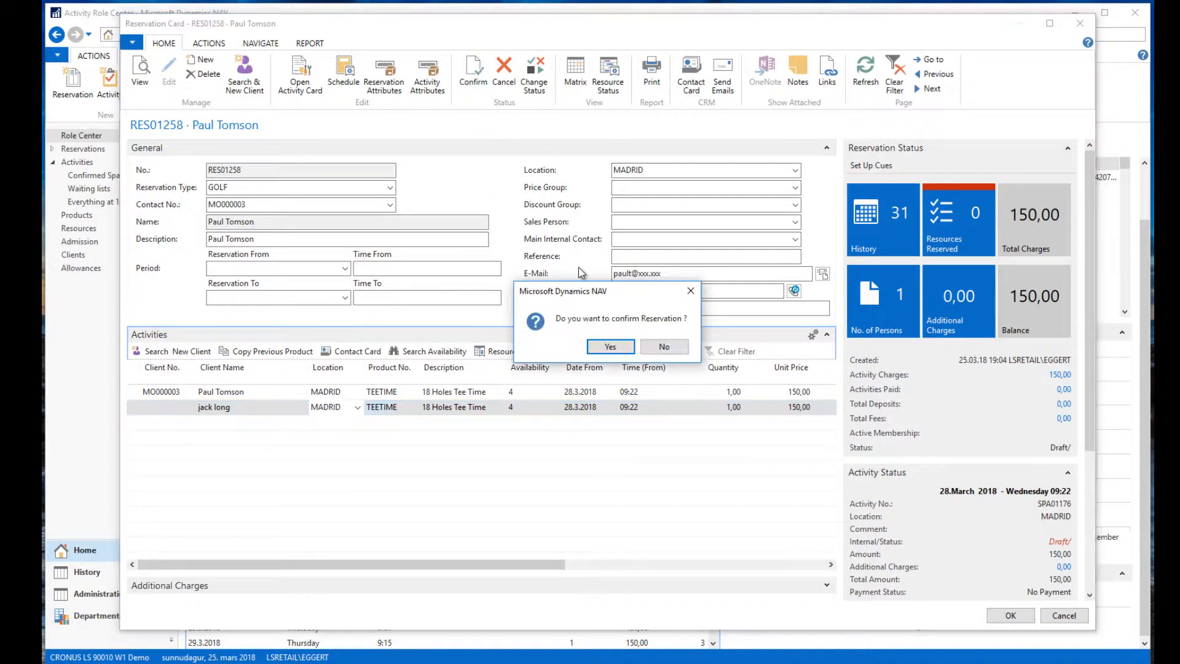
left_click(612, 346)
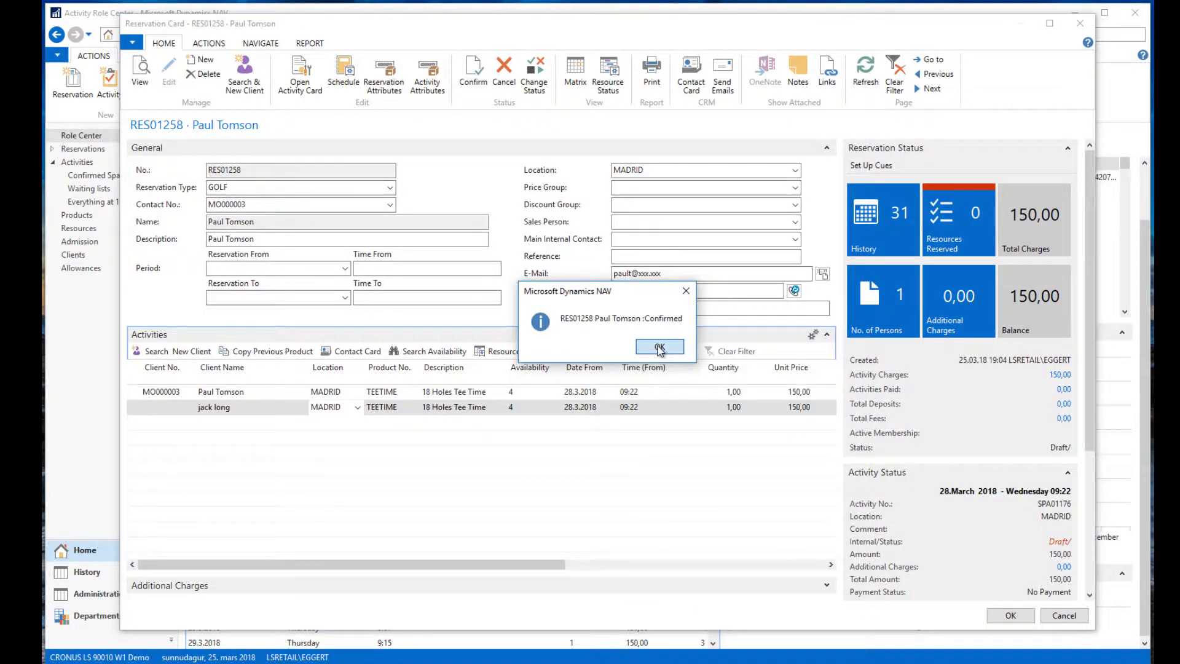
left_click(660, 348)
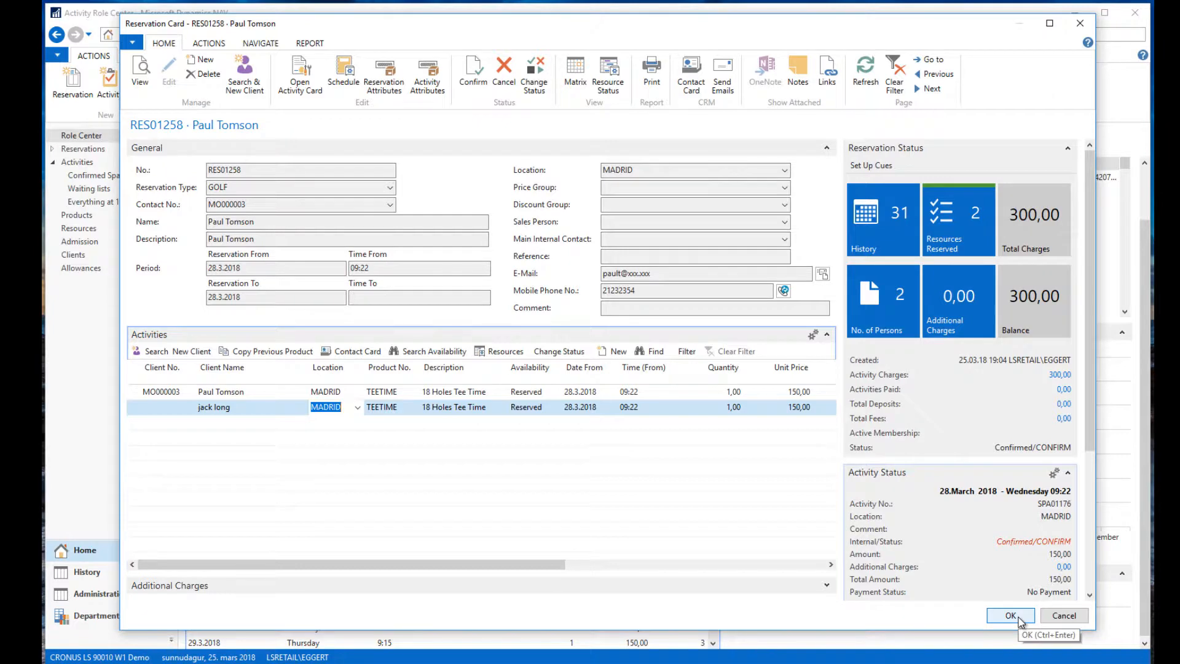
left_click(1018, 616)
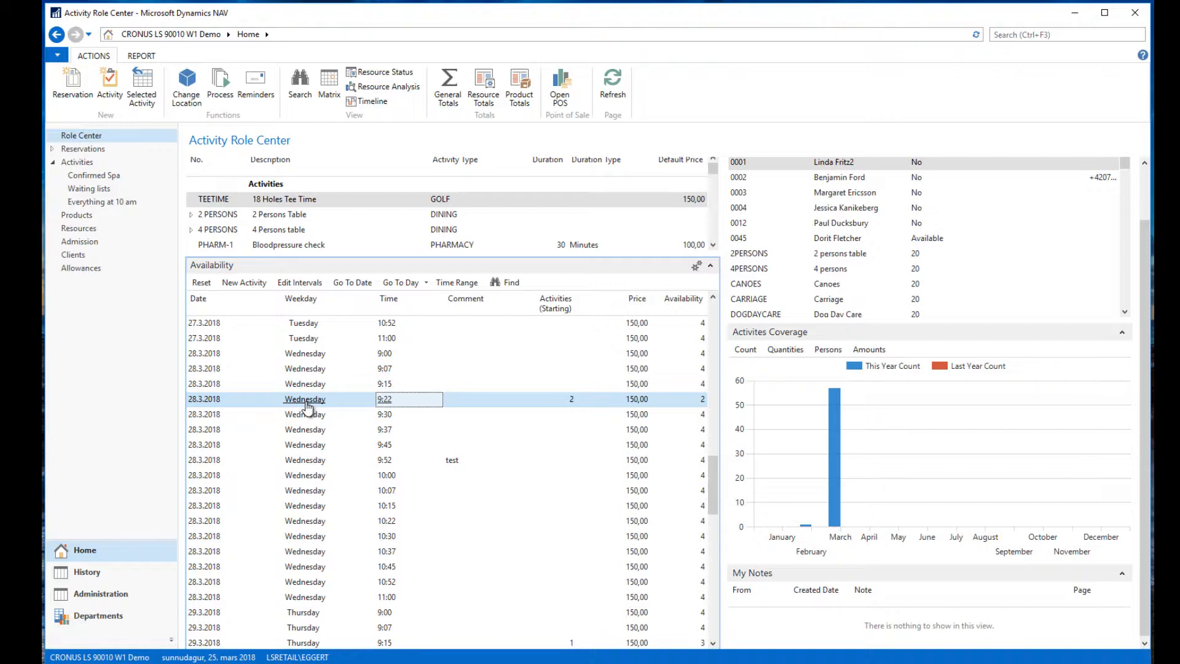
Step: Expand the Reservations & Activities section of the role center again
scroll(307, 406, "up", 2)
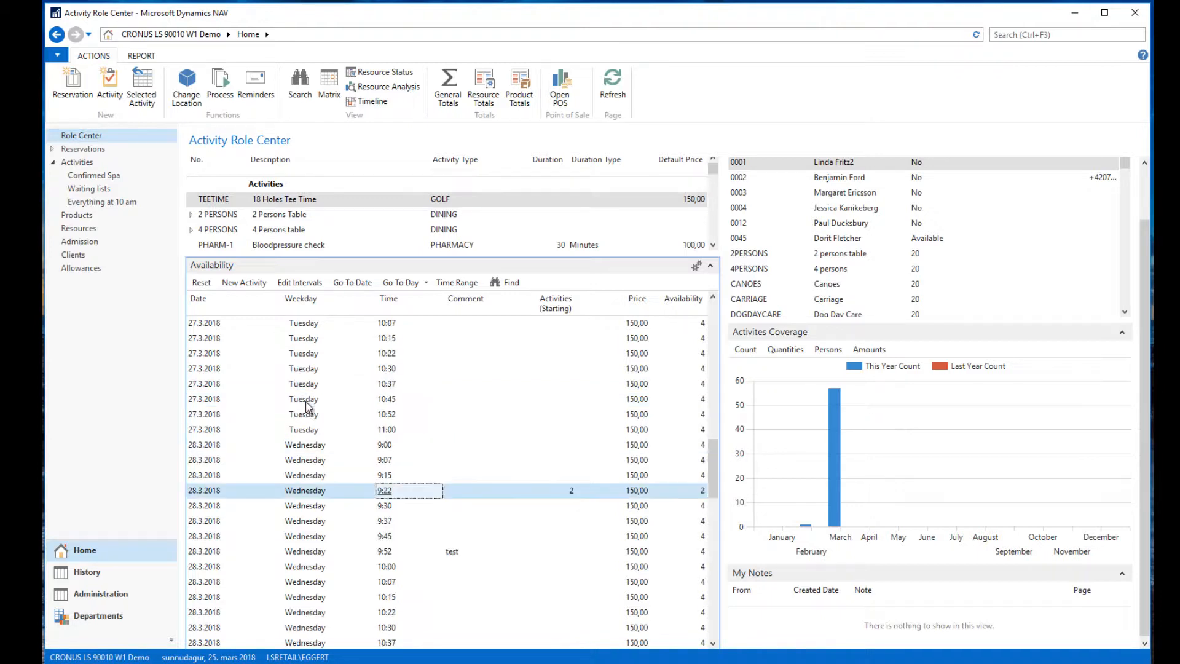
scroll(727, 221, "up", 1)
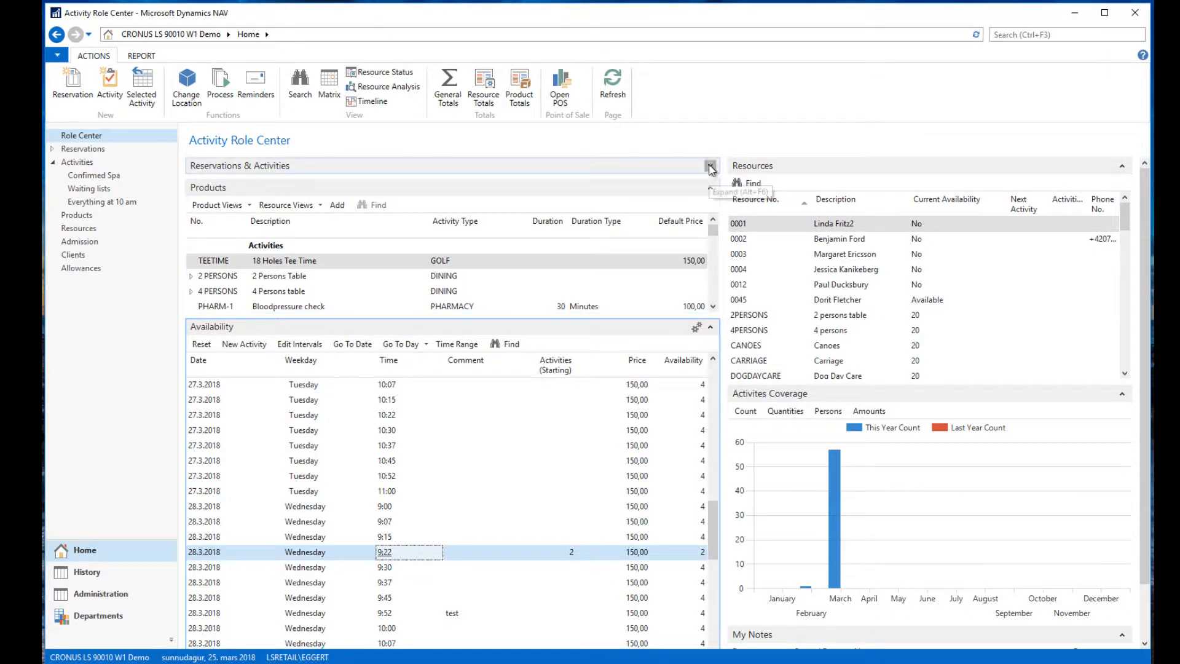
left_click(710, 166)
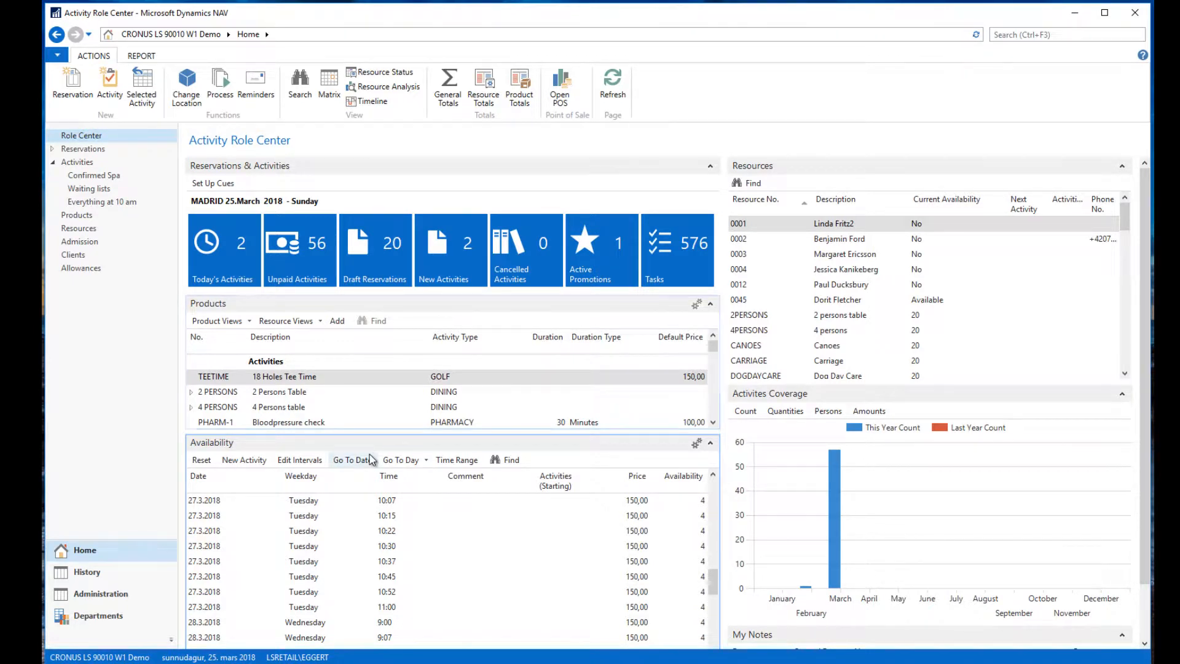
Step: Open the Activity Matrix View for tee times, collapse its View section and enlarge the window
left_click(329, 91)
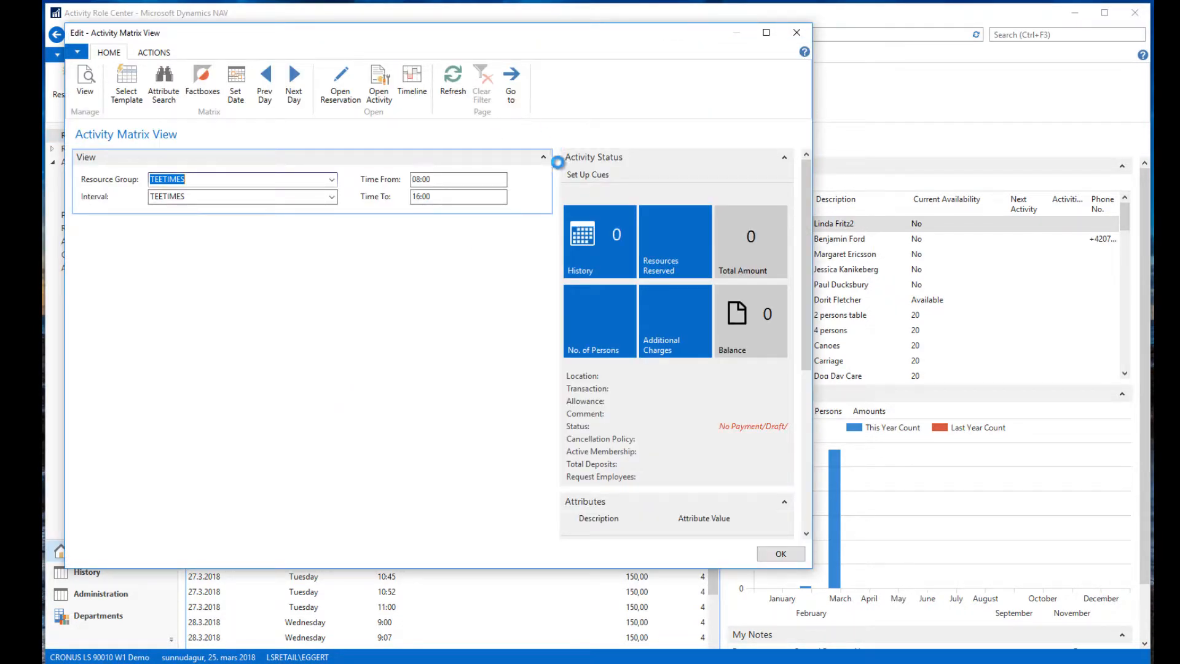
left_click(543, 157)
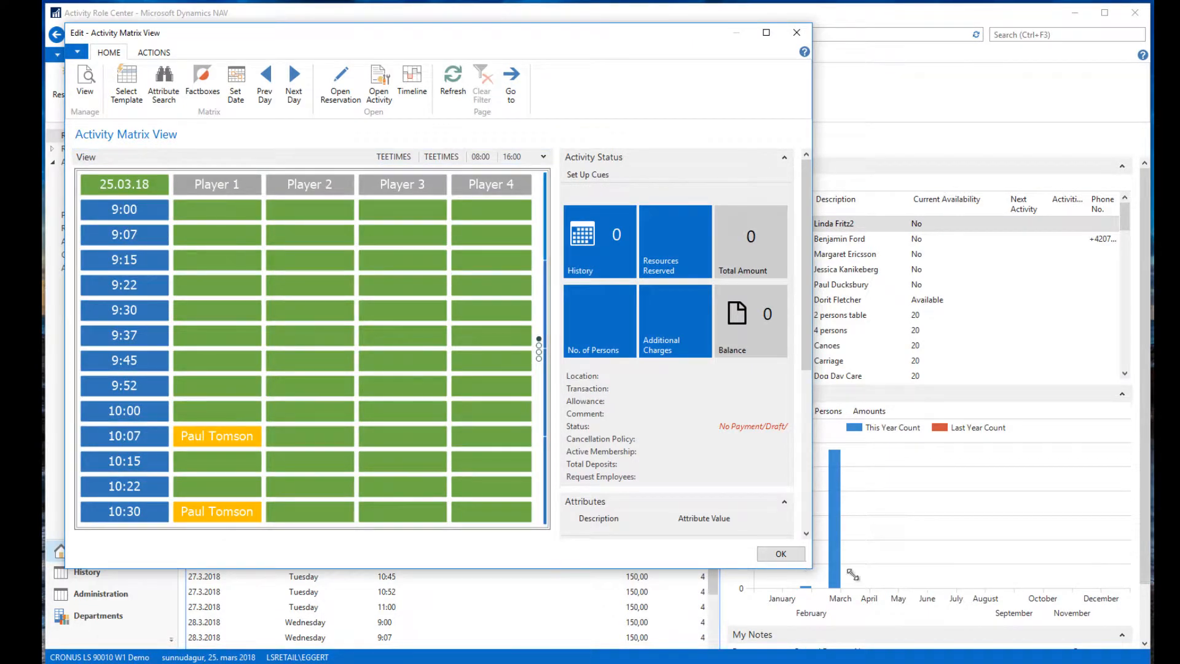
left_click_drag(812, 568, 1145, 642)
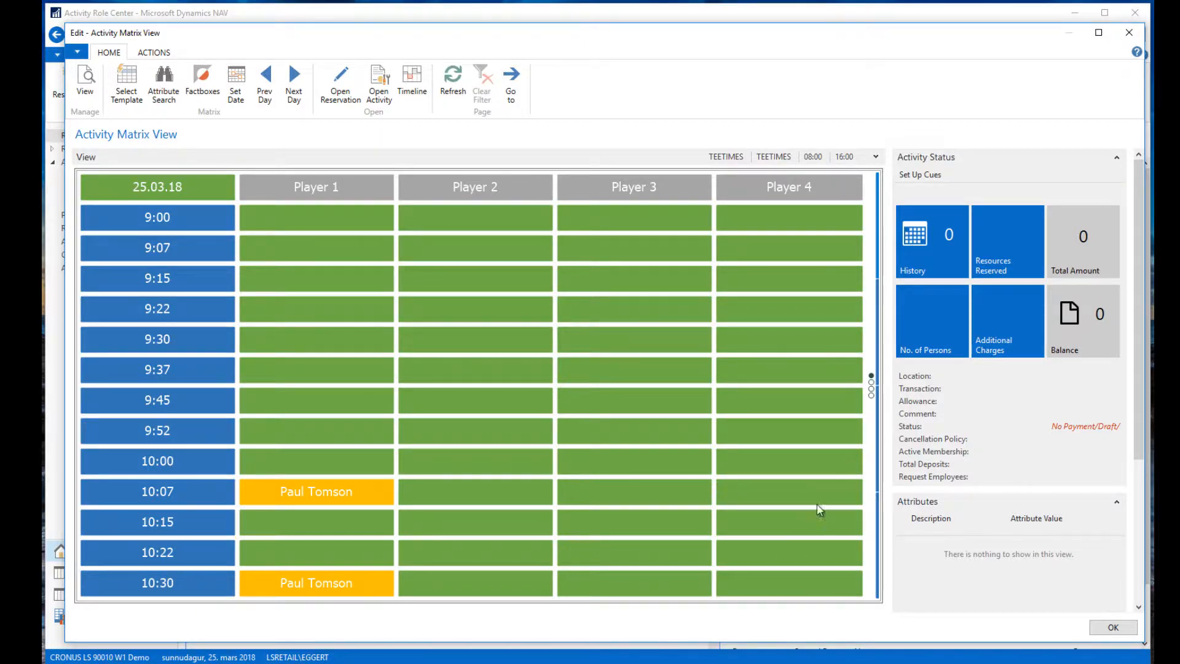
Step: Set the date of the tee time matrix to 30.3.2018
scroll(820, 510, "down", 15)
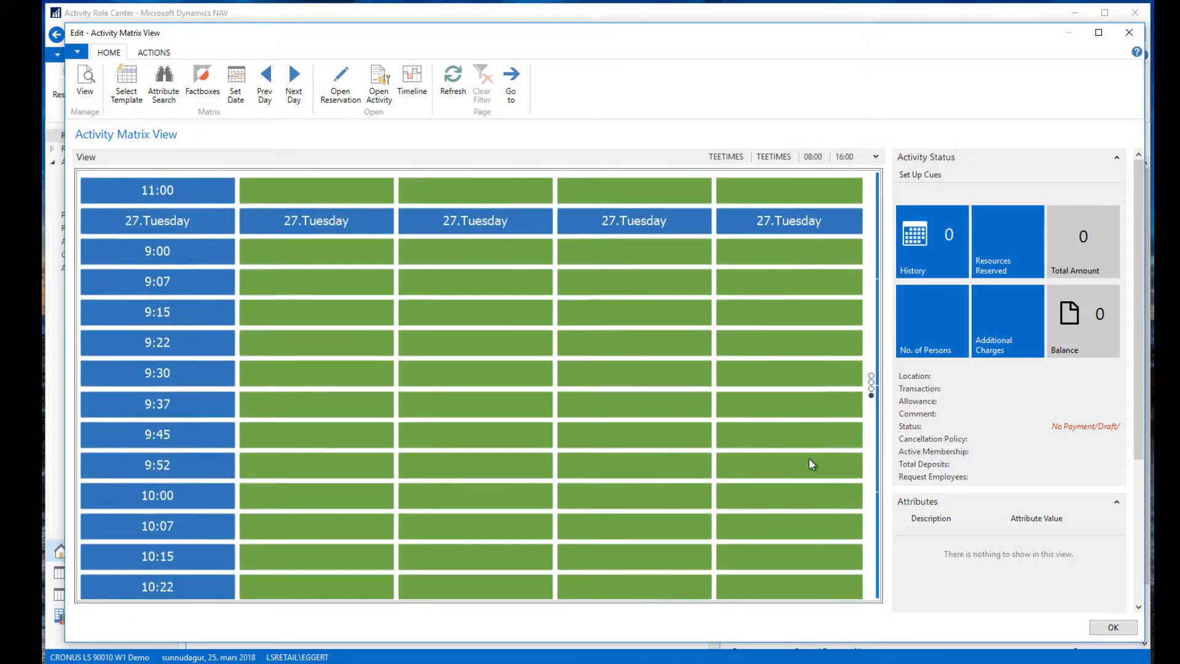
scroll(809, 459, "down", 8)
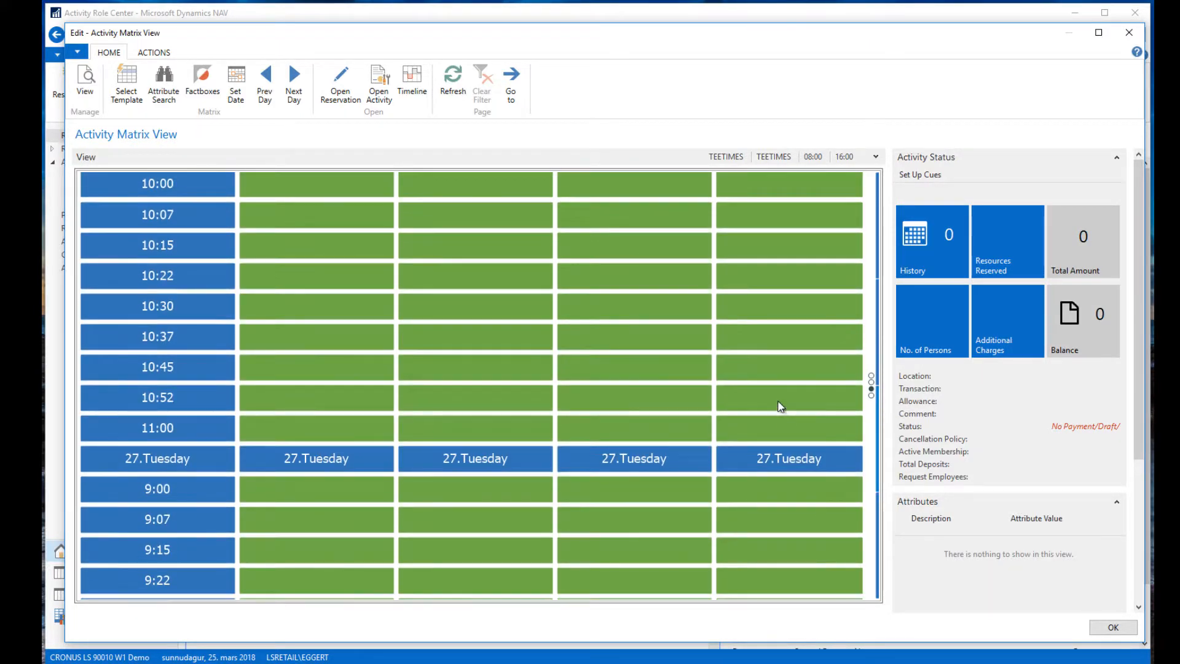
scroll(766, 535, "up", 12)
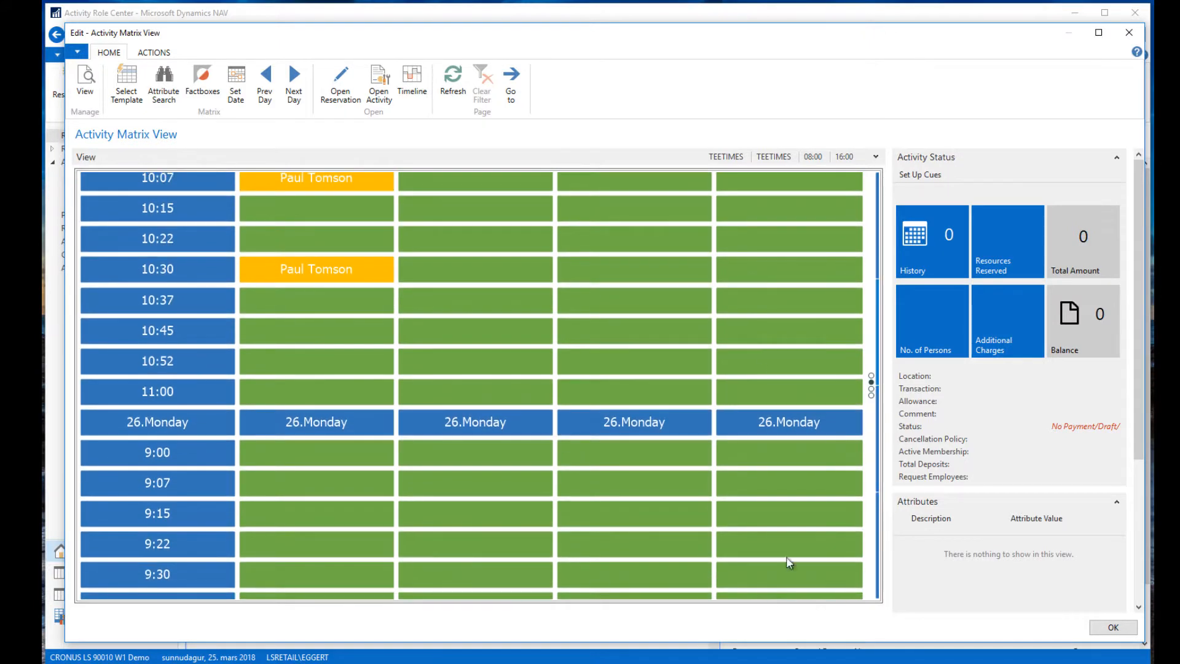
scroll(769, 260, "up", 3)
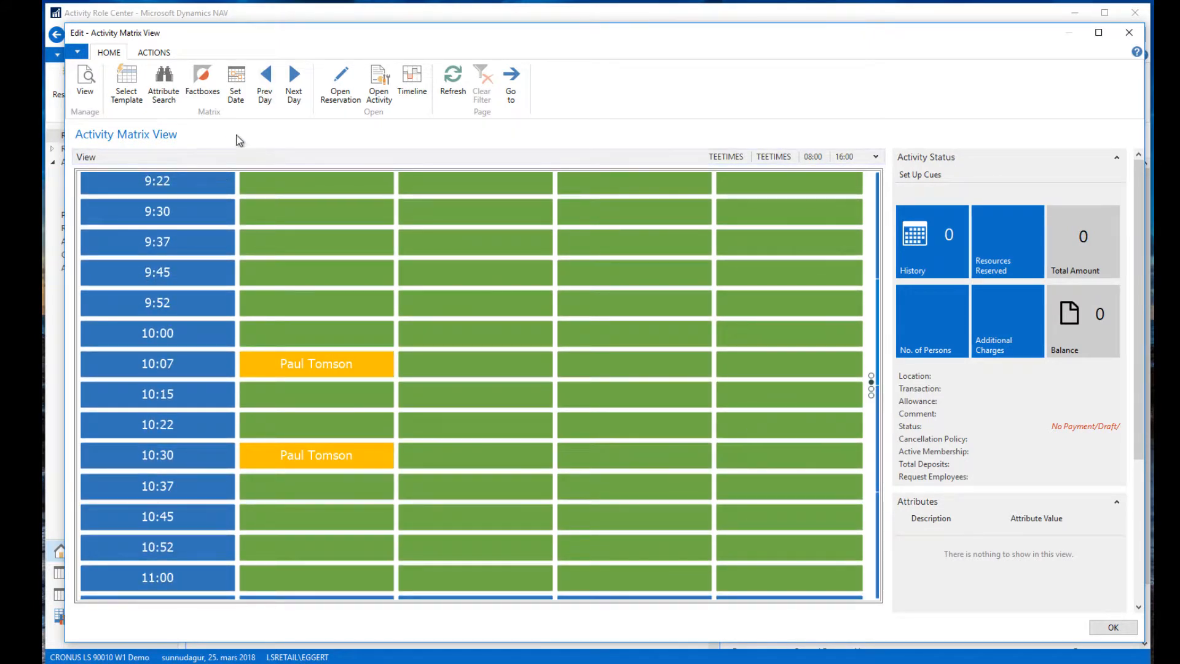
left_click(237, 86)
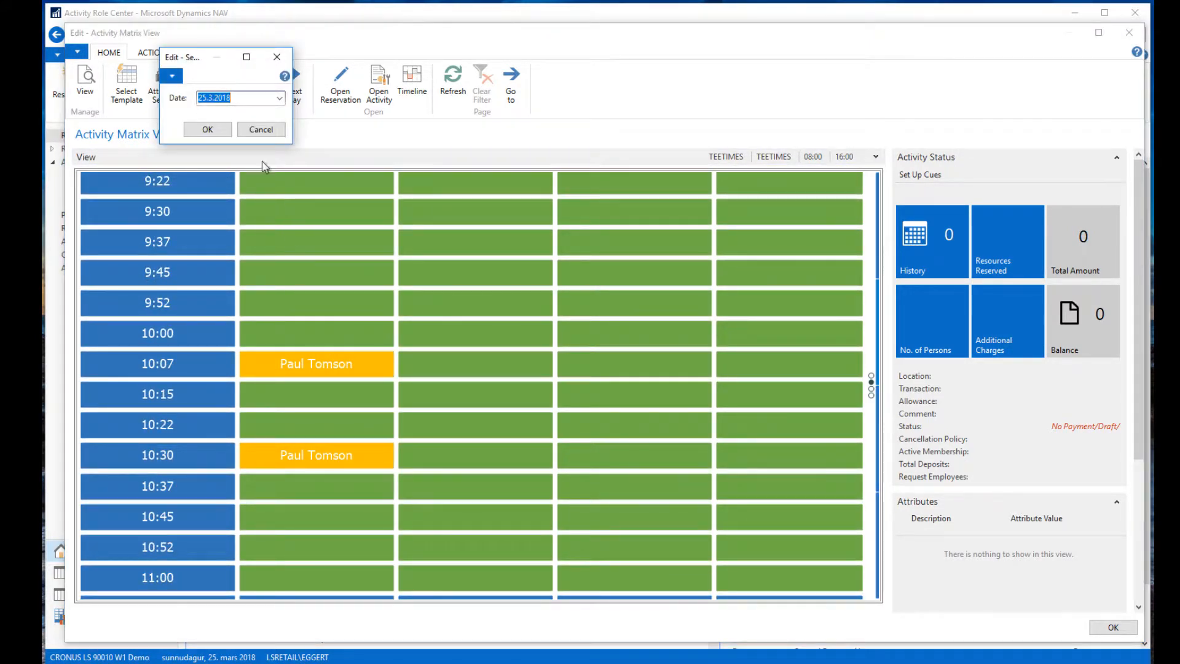
left_click(278, 98)
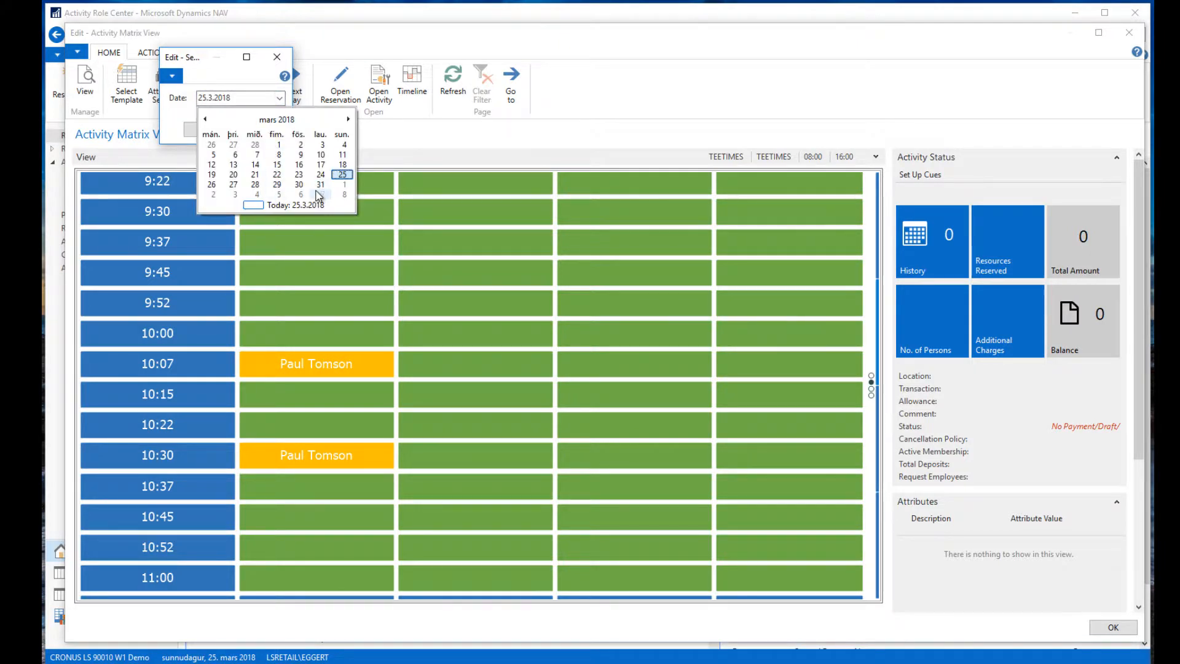
left_click(299, 185)
left_click(207, 130)
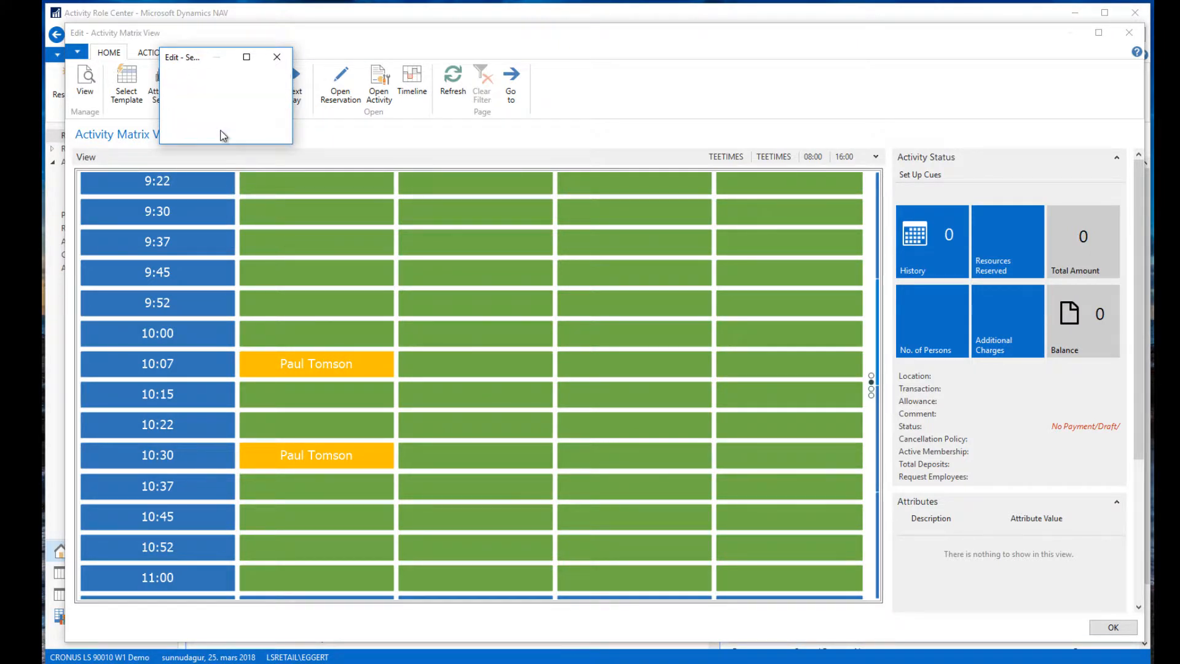
Step: Book an 18 Holes Tee Time in the first 9:15 slot on Friday the 30th for an existing client and accept the reservation
scroll(885, 378, "down", 5)
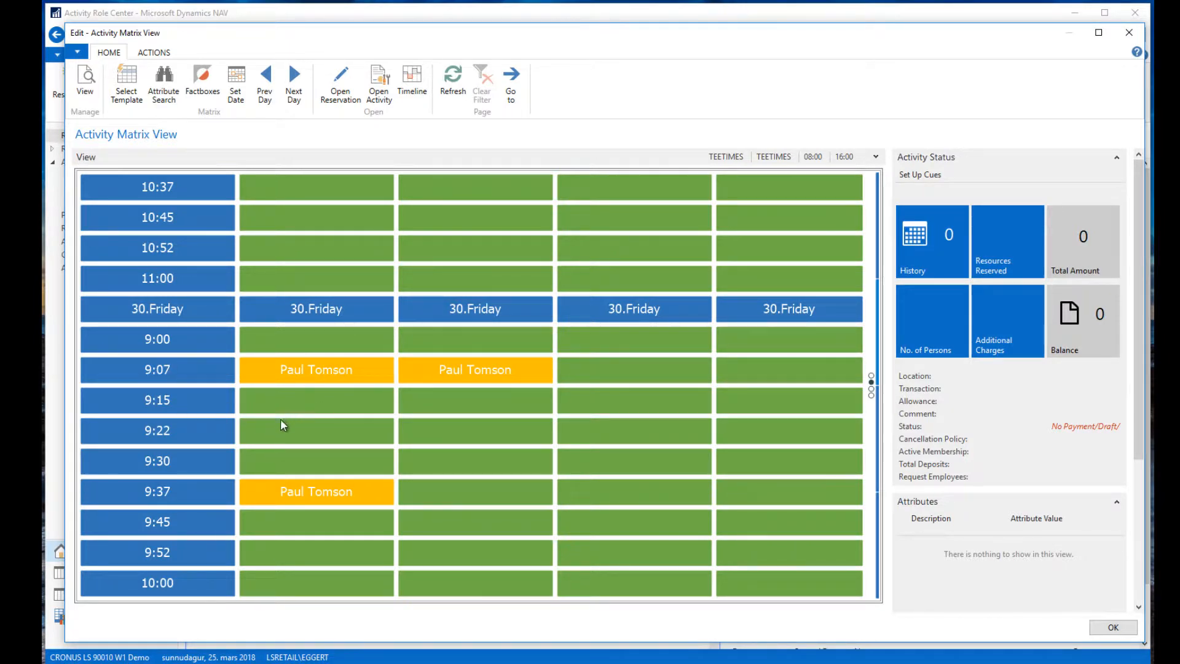
double_click(296, 399)
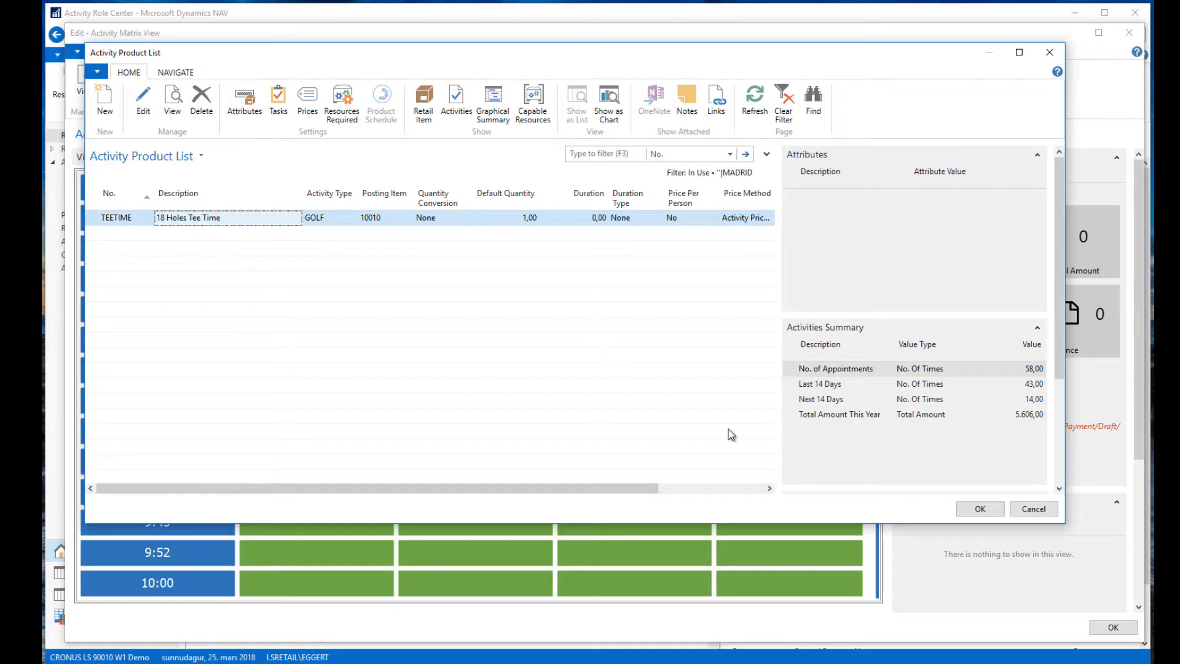
left_click(981, 509)
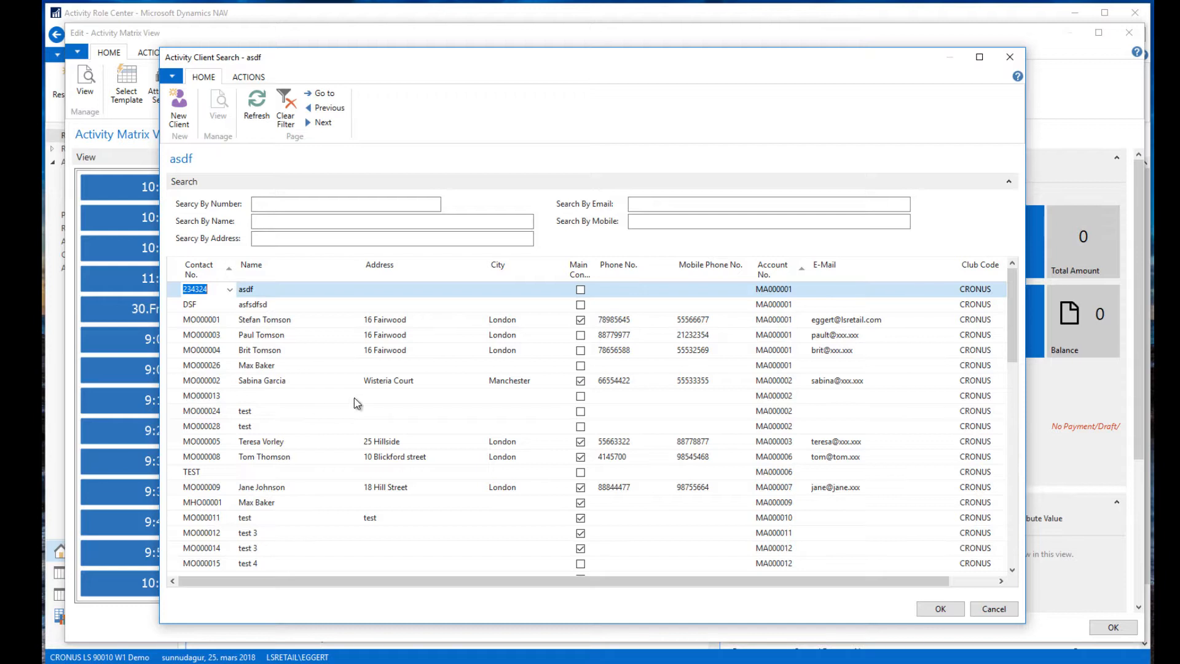
left_click(257, 349)
left_click(939, 608)
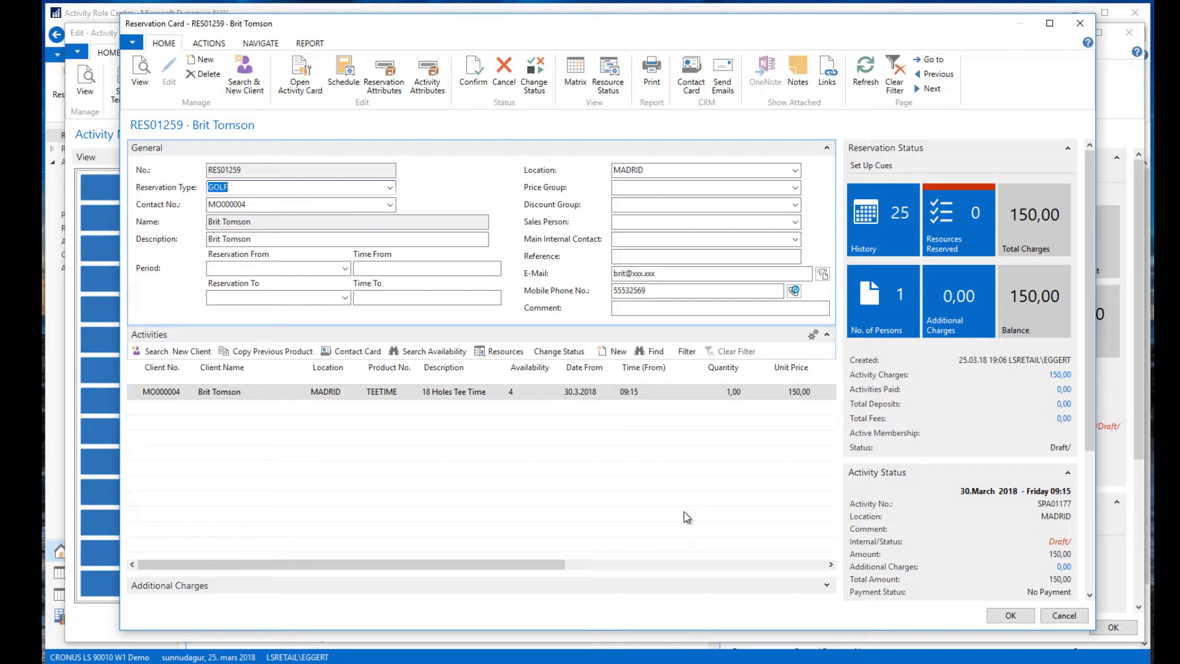
left_click(1022, 617)
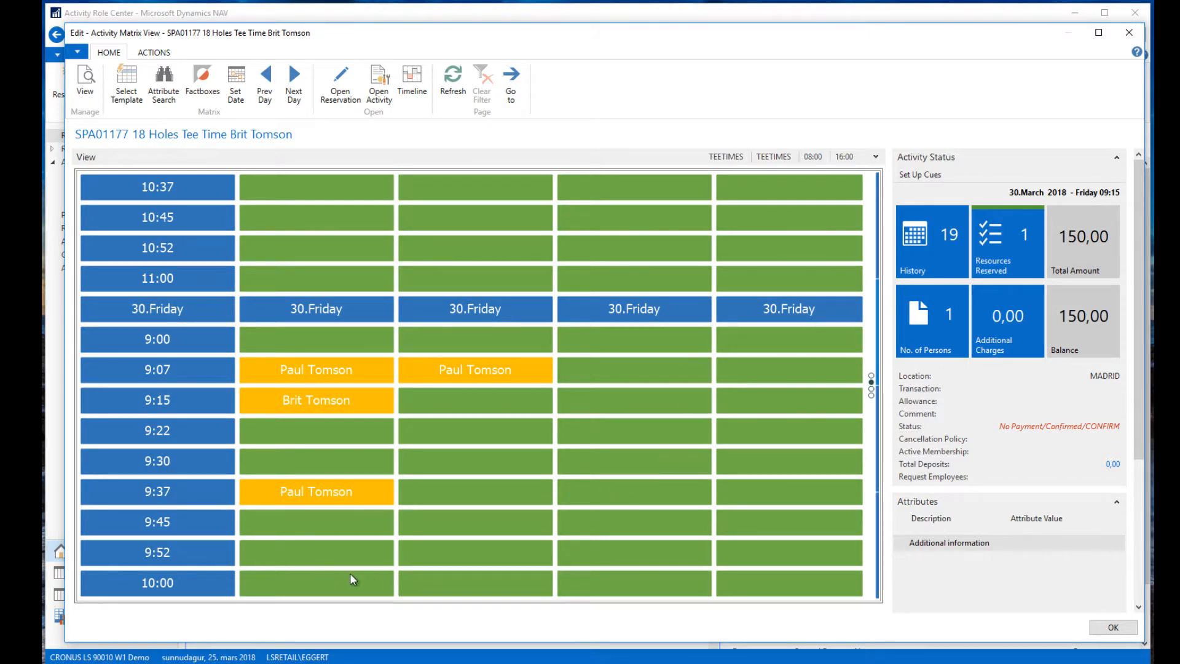
Step: Create an 18 Holes Tee Time reservation in the first 9:52 slot on Friday the 30th for another existing client
double_click(284, 555)
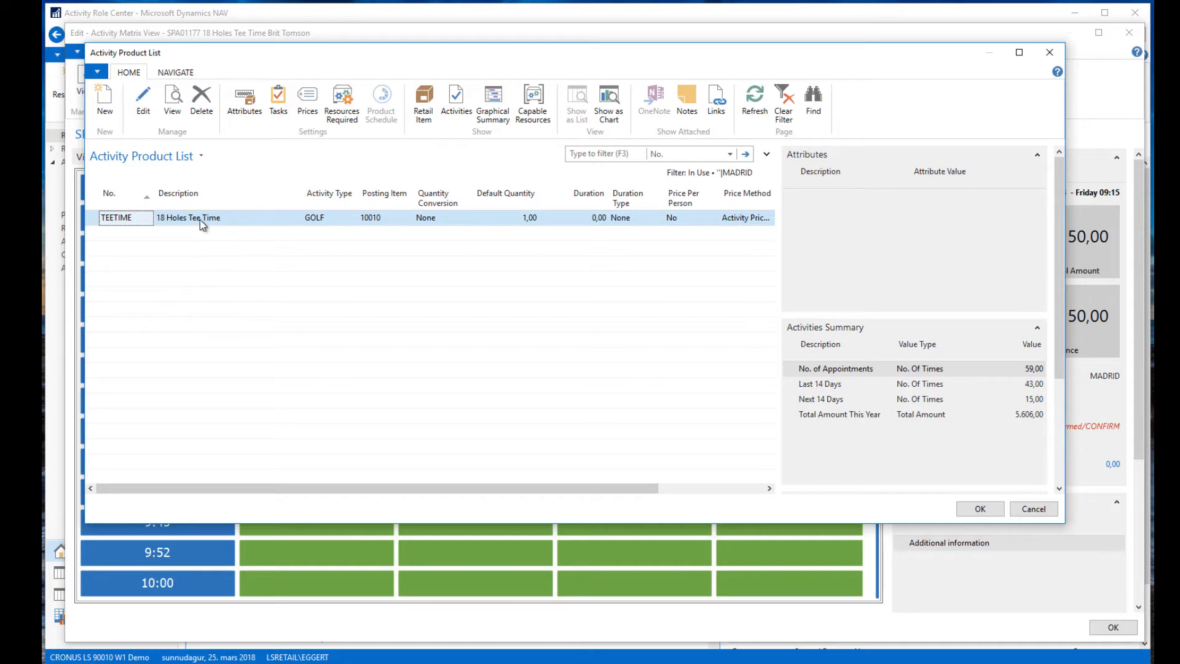
left_click(979, 511)
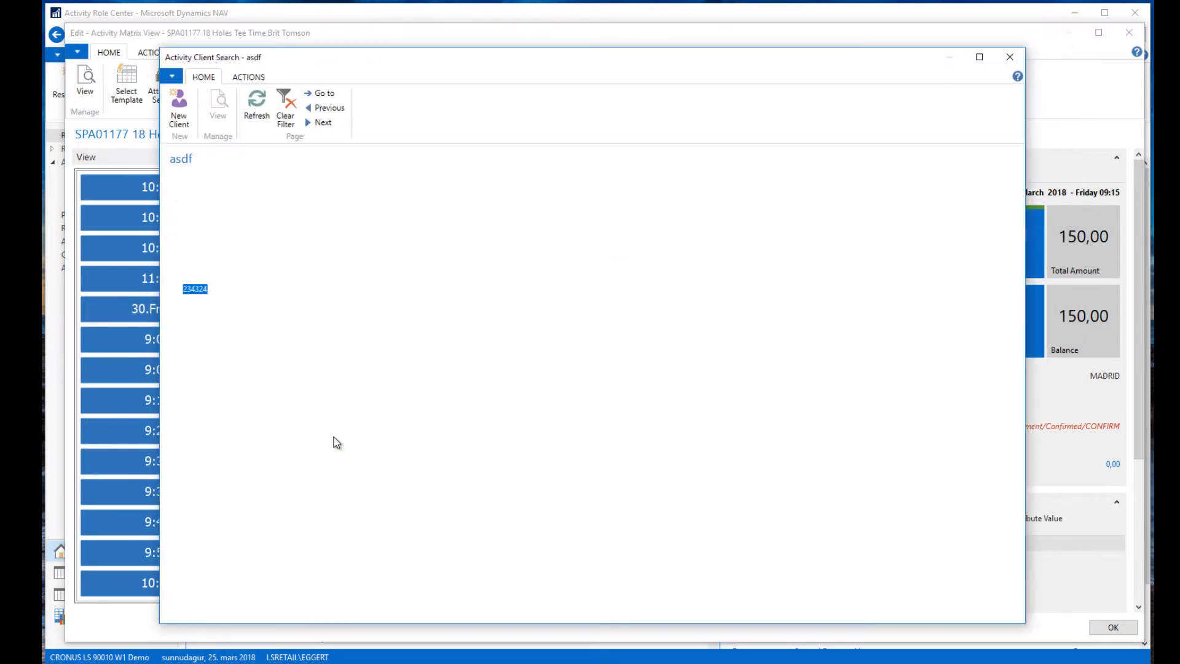
scroll(313, 486, "down", 1)
left_click(266, 412)
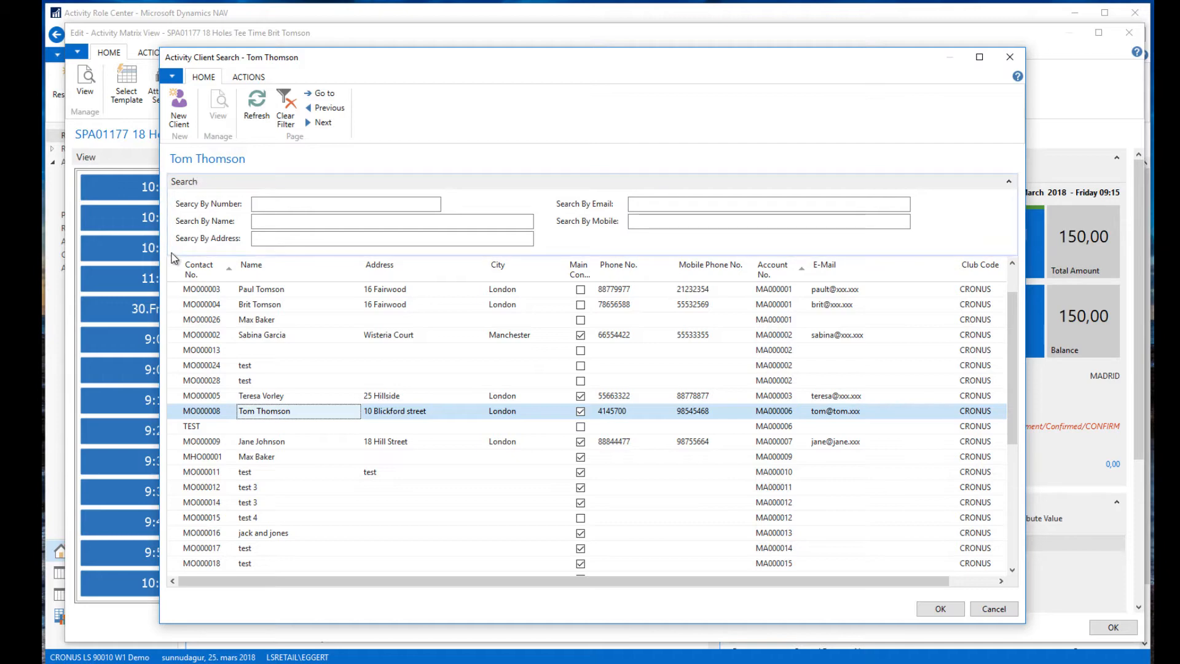
left_click(941, 609)
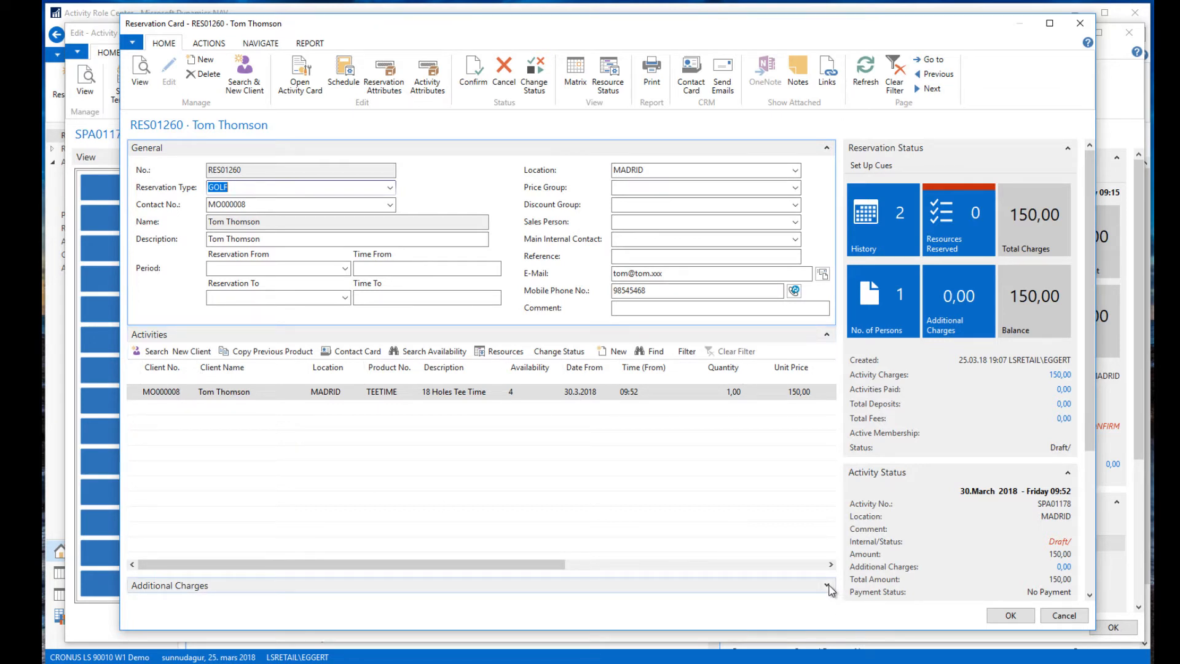
Step: Add the Golf Cart additional charge to the 9:52 reservation and accept the reservation card
left_click(827, 585)
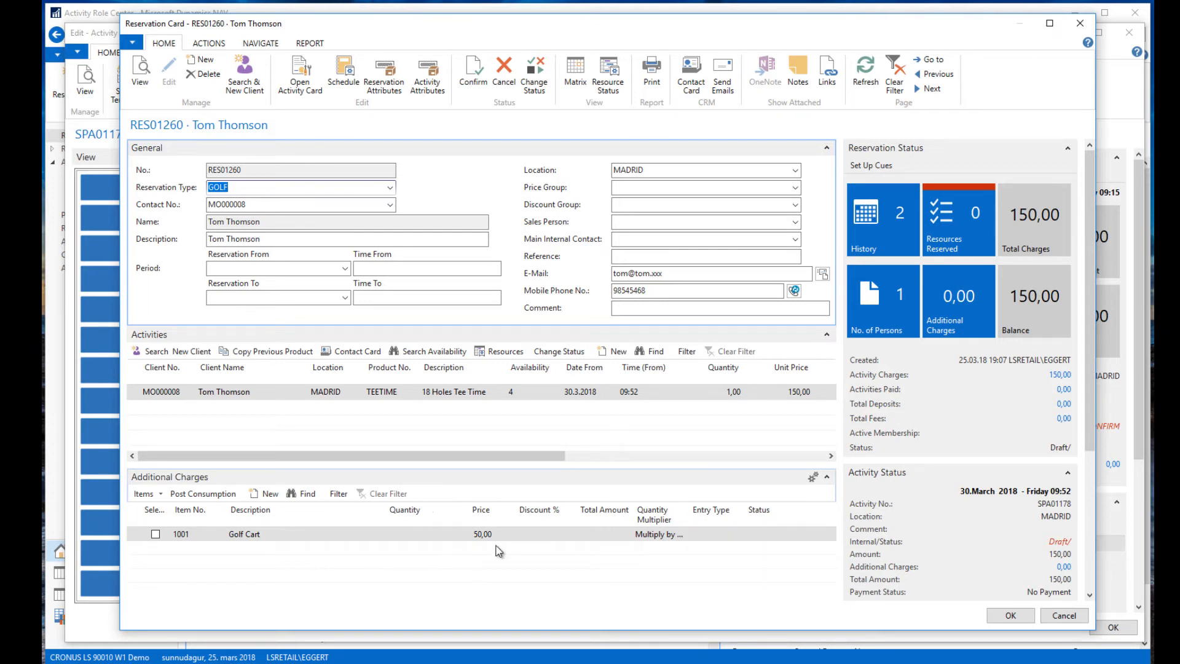
left_click(155, 534)
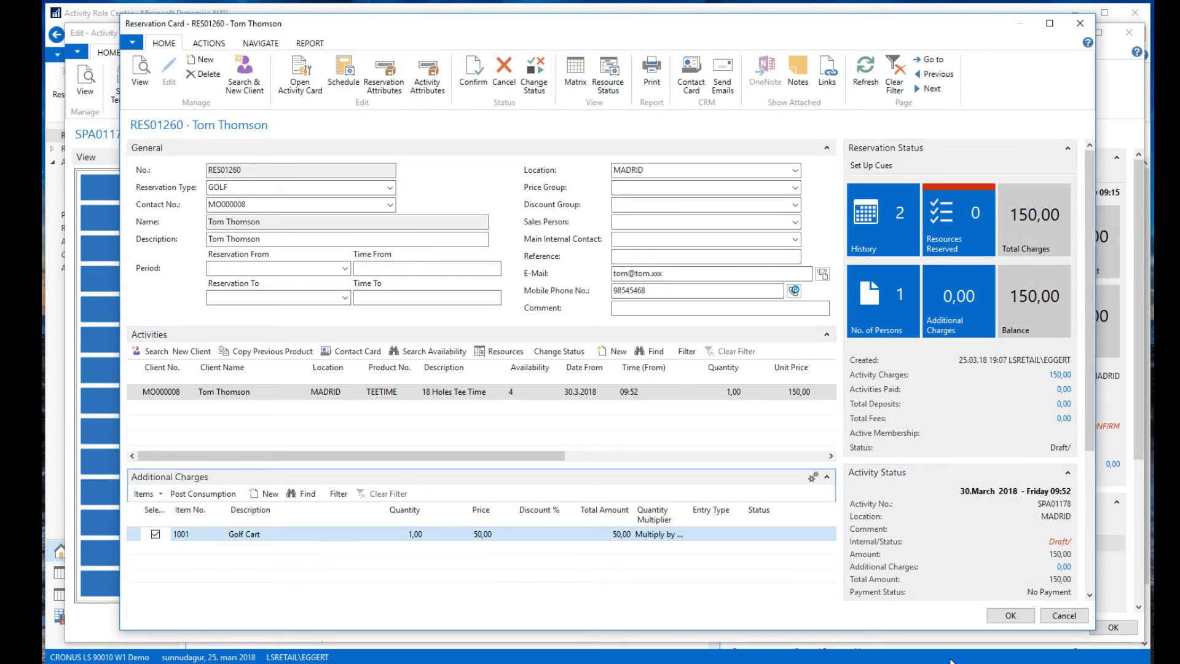
left_click(1005, 617)
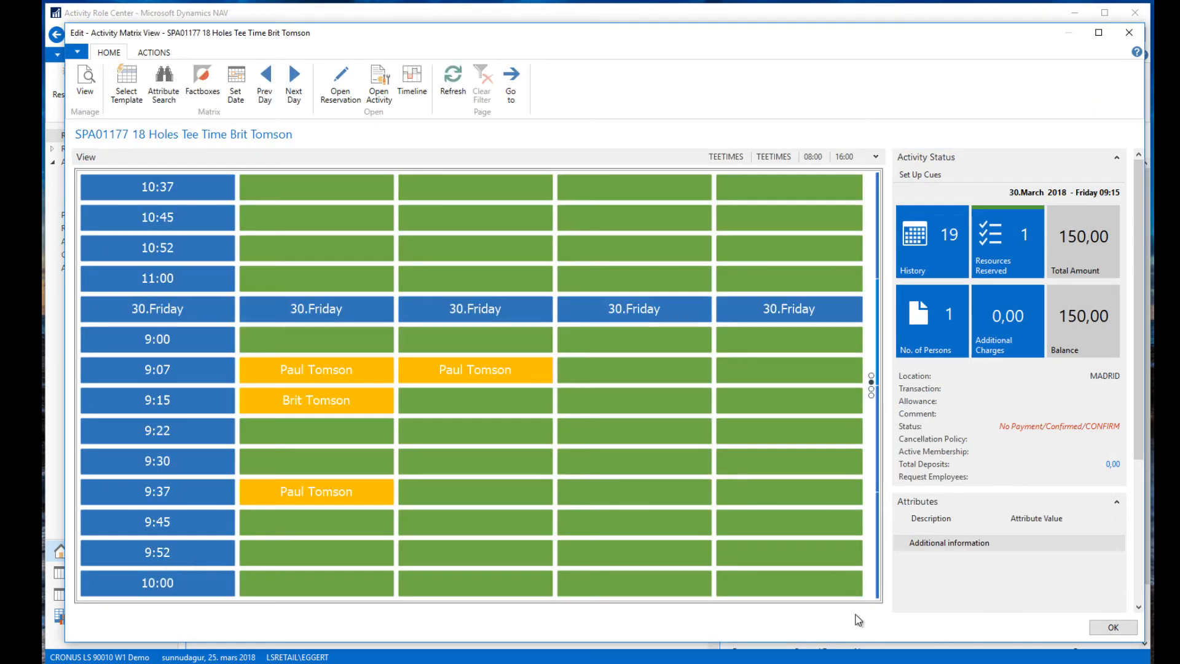